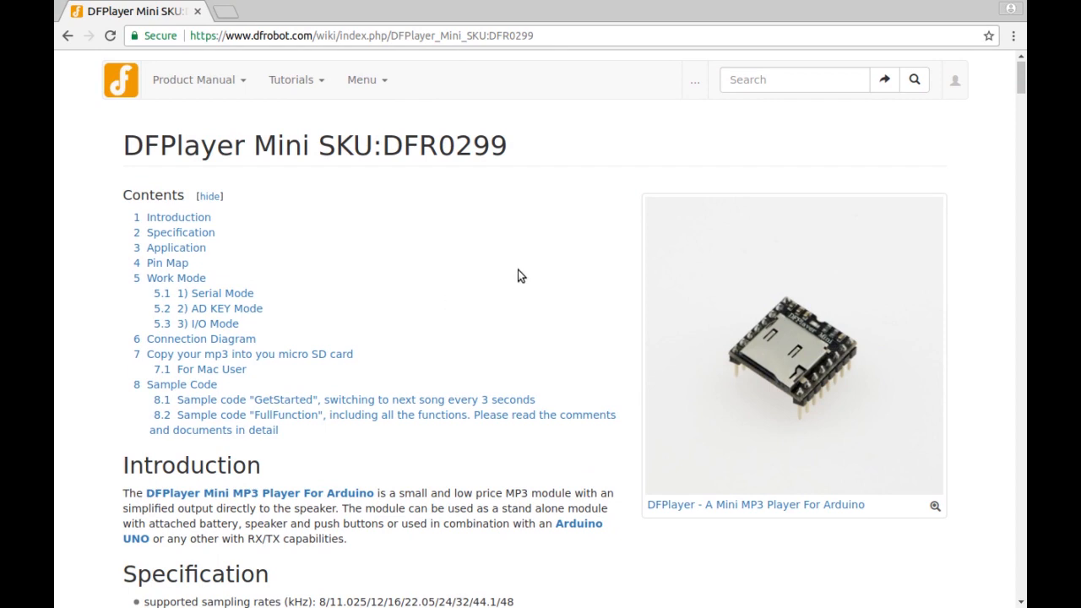
scroll(518, 269, down, 2)
scroll(518, 269, down, 1)
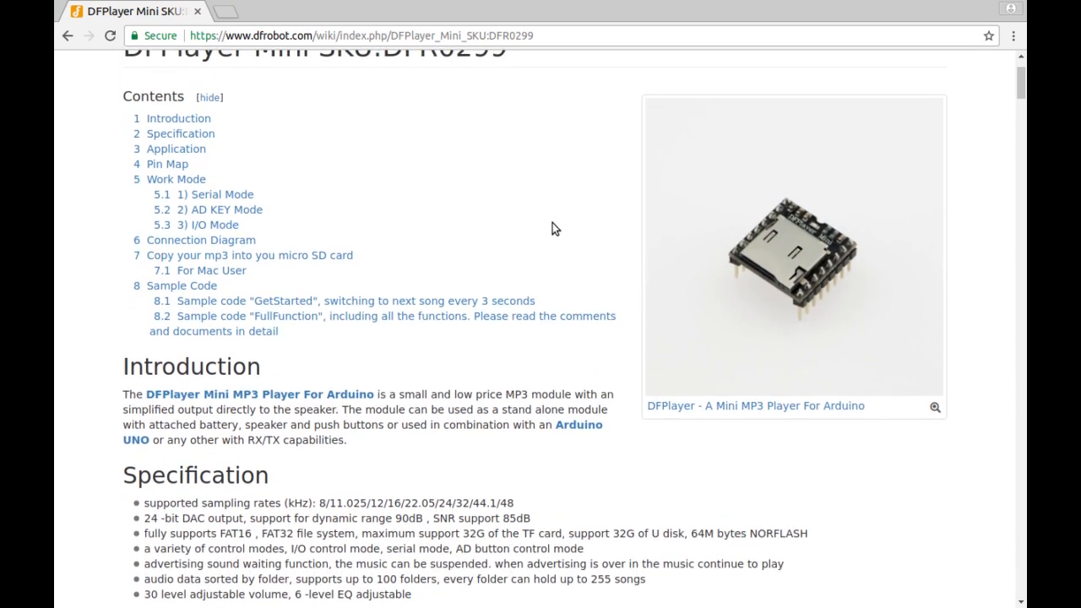
scroll(552, 223, down, 3)
scroll(552, 223, down, 2)
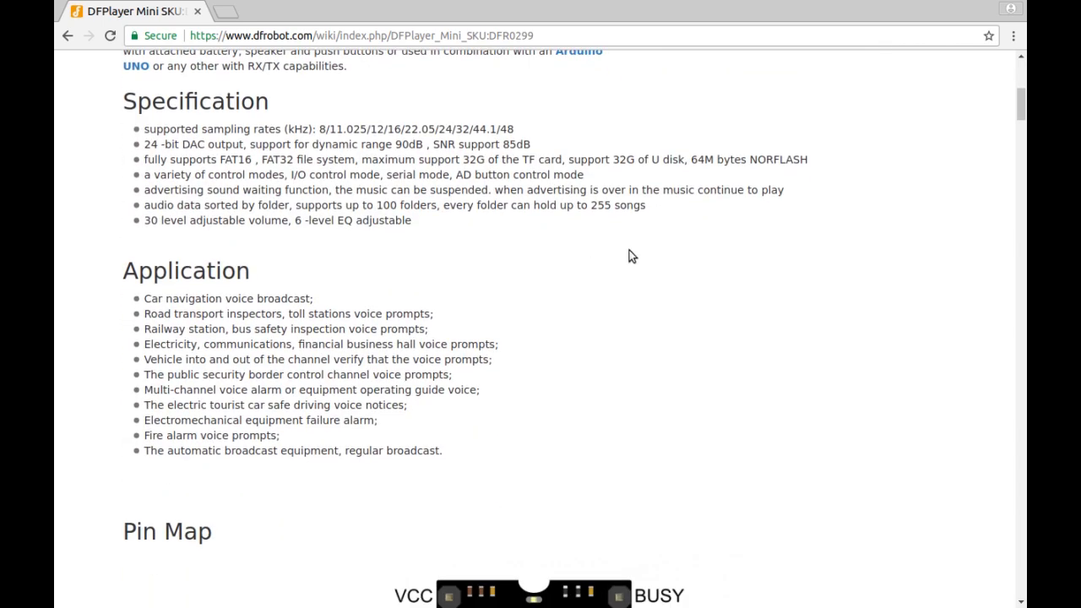
scroll(667, 260, down, 2)
scroll(667, 259, down, 2)
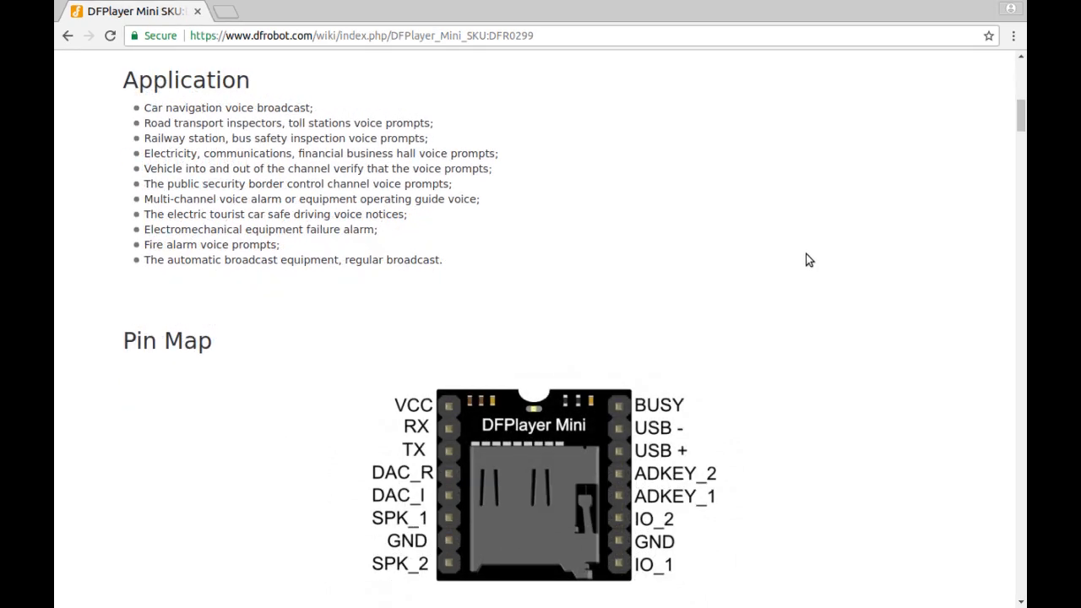
scroll(694, 253, down, 1)
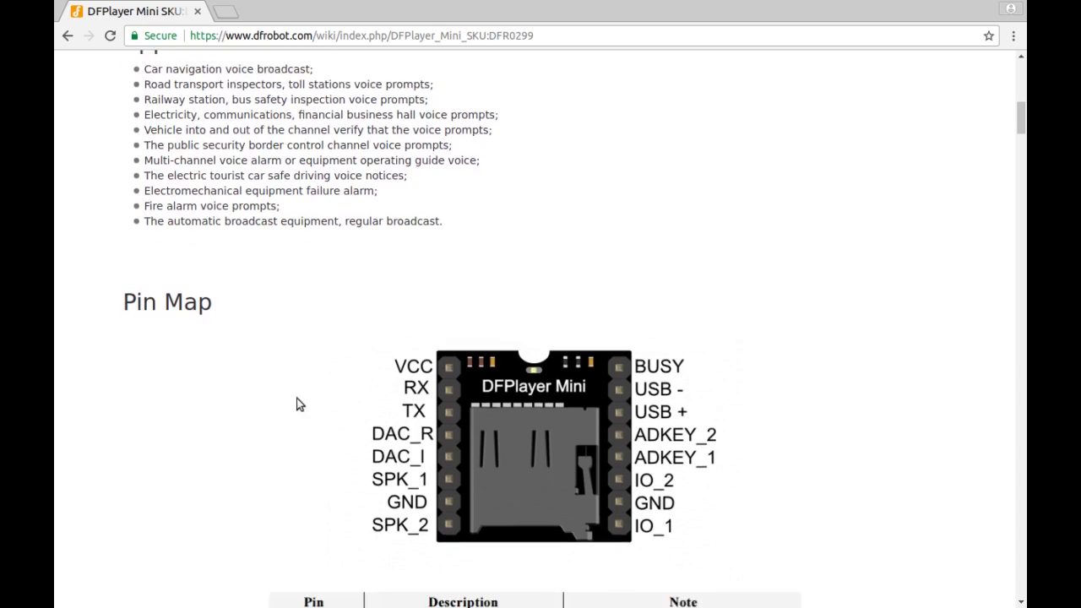
scroll(389, 519, up, 1)
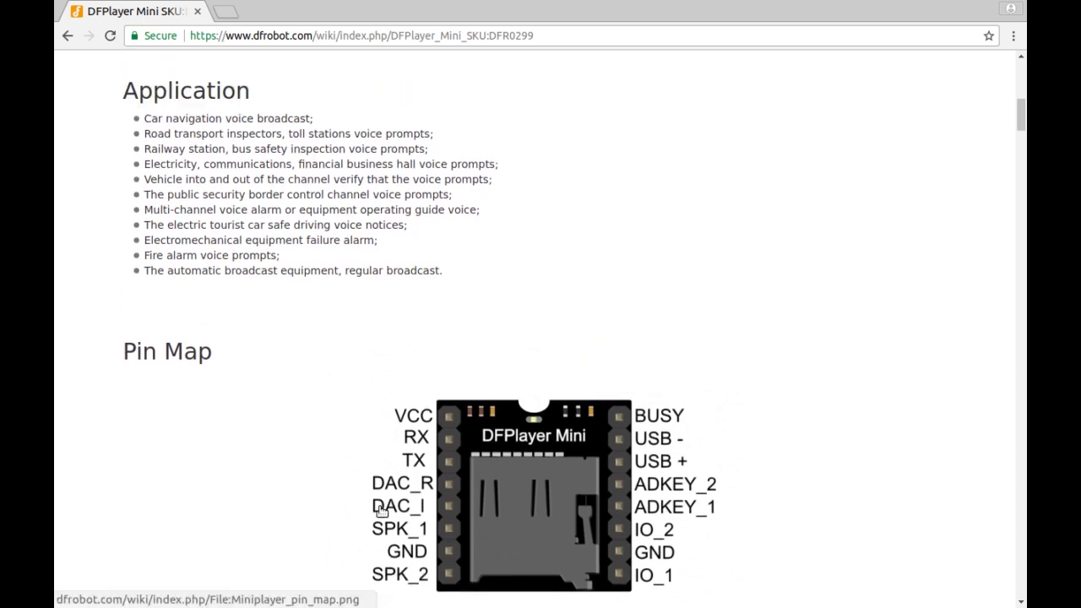
scroll(282, 494, down, 2)
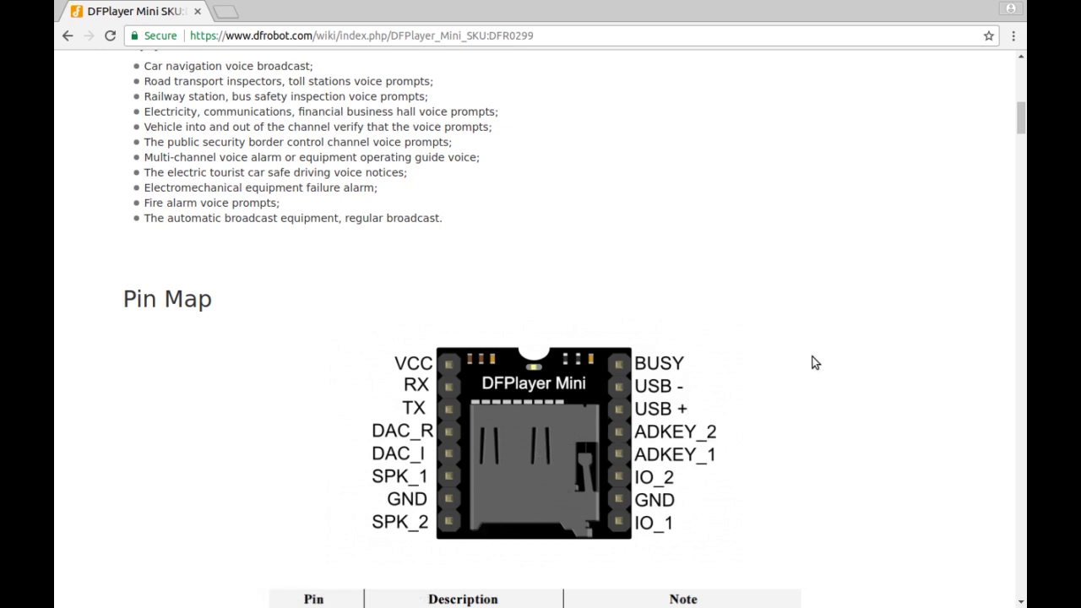
scroll(815, 363, down, 1)
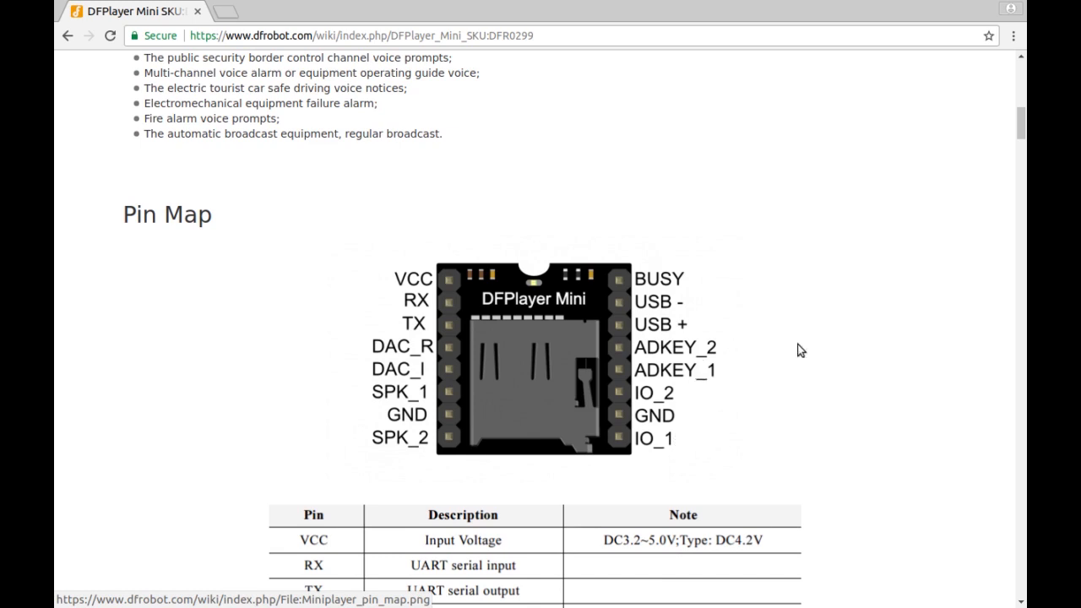
scroll(823, 329, down, 3)
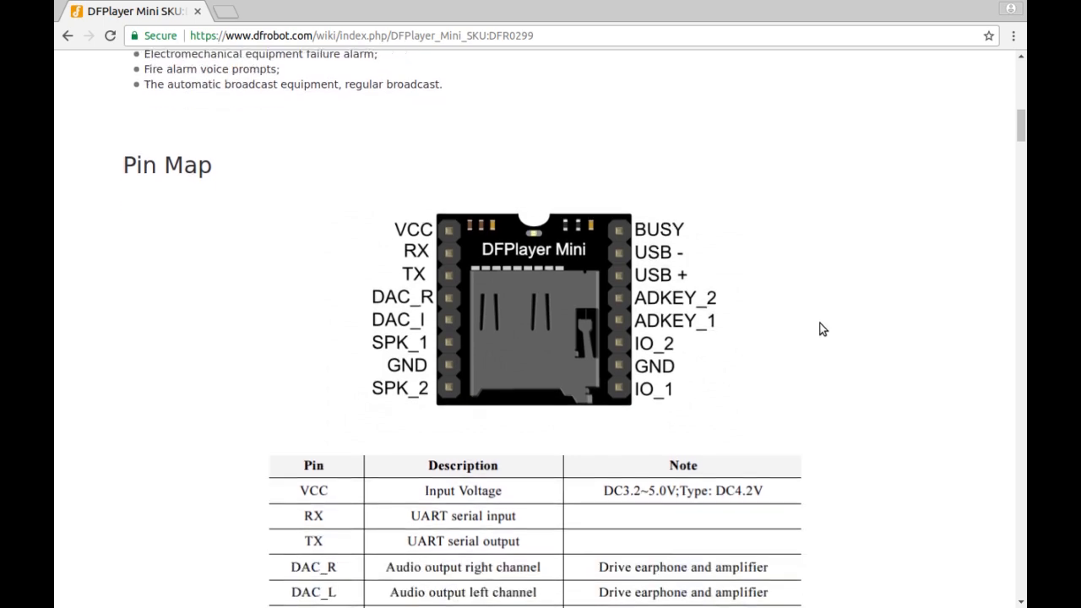
scroll(823, 330, down, 2)
scroll(823, 329, down, 2)
scroll(836, 333, down, 1)
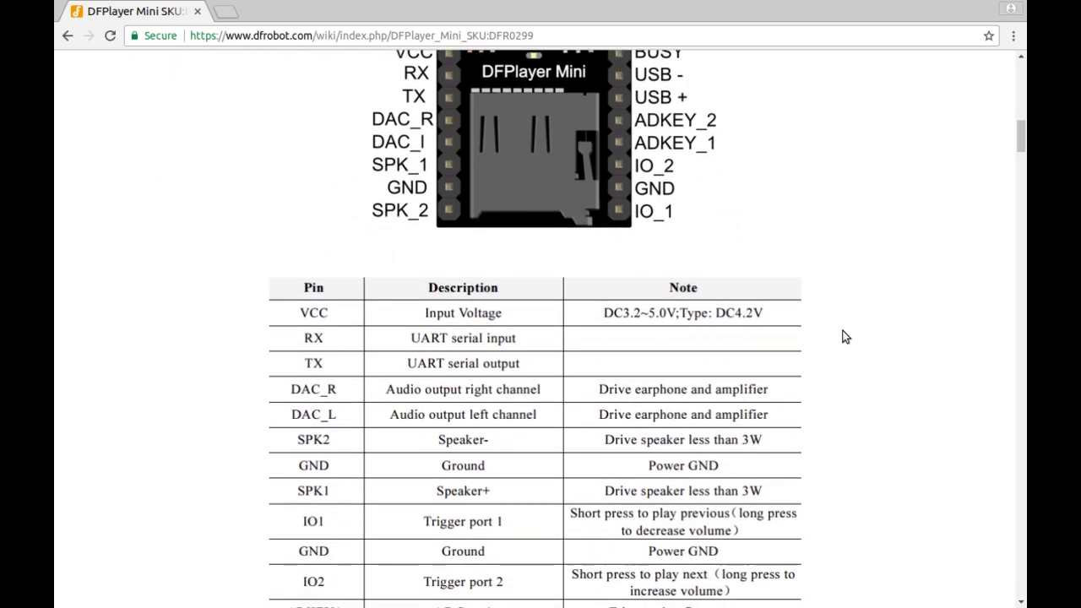
scroll(846, 337, down, 3)
scroll(845, 337, down, 4)
scroll(845, 337, down, 3)
scroll(845, 337, down, 2)
scroll(845, 337, down, 3)
scroll(845, 337, down, 2)
scroll(876, 324, up, 3)
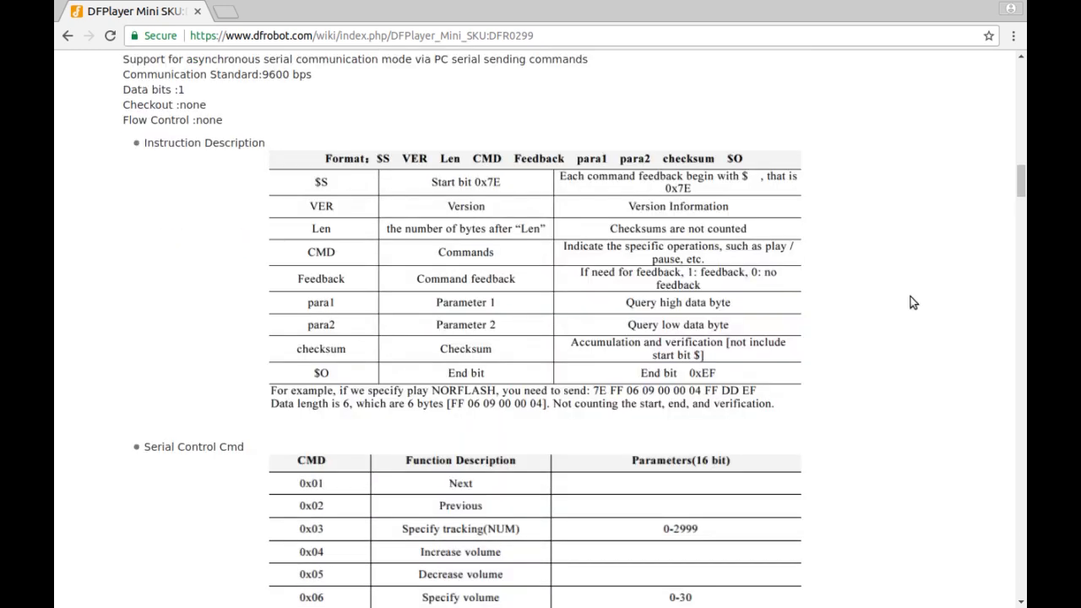
scroll(910, 297, down, 5)
scroll(910, 297, down, 5)
scroll(910, 296, down, 4)
scroll(911, 296, down, 2)
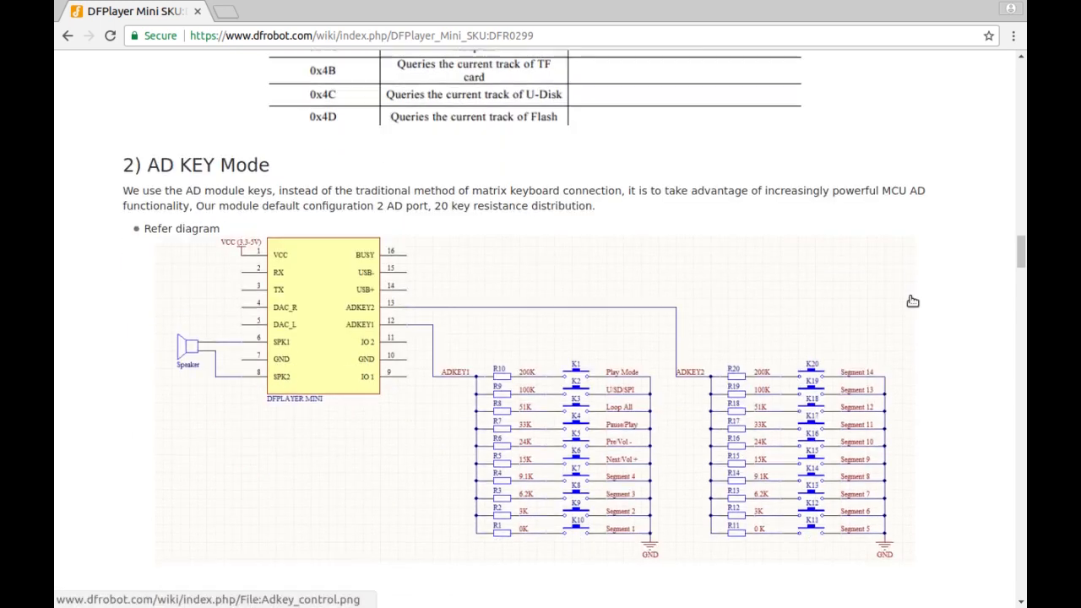
scroll(910, 296, down, 1)
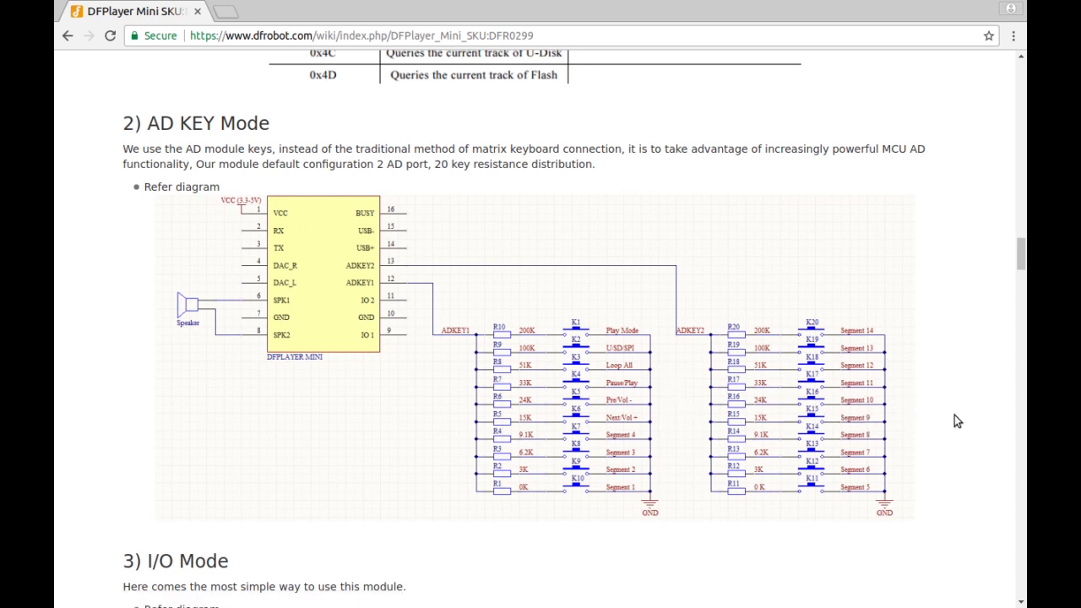
scroll(954, 414, up, 5)
scroll(954, 414, up, 5)
scroll(955, 415, up, 5)
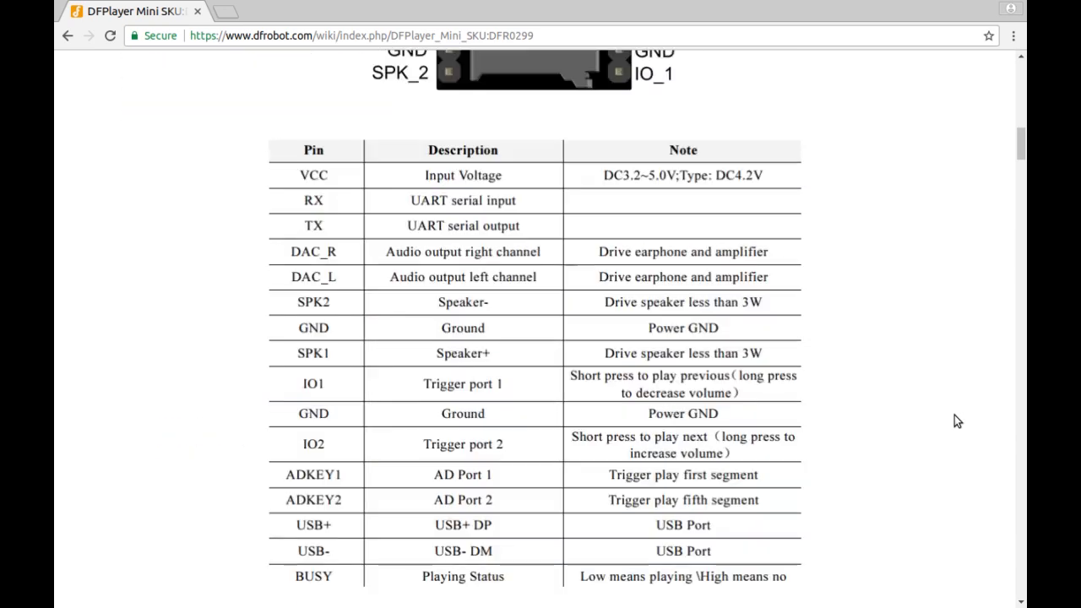
scroll(954, 415, up, 5)
scroll(954, 414, up, 3)
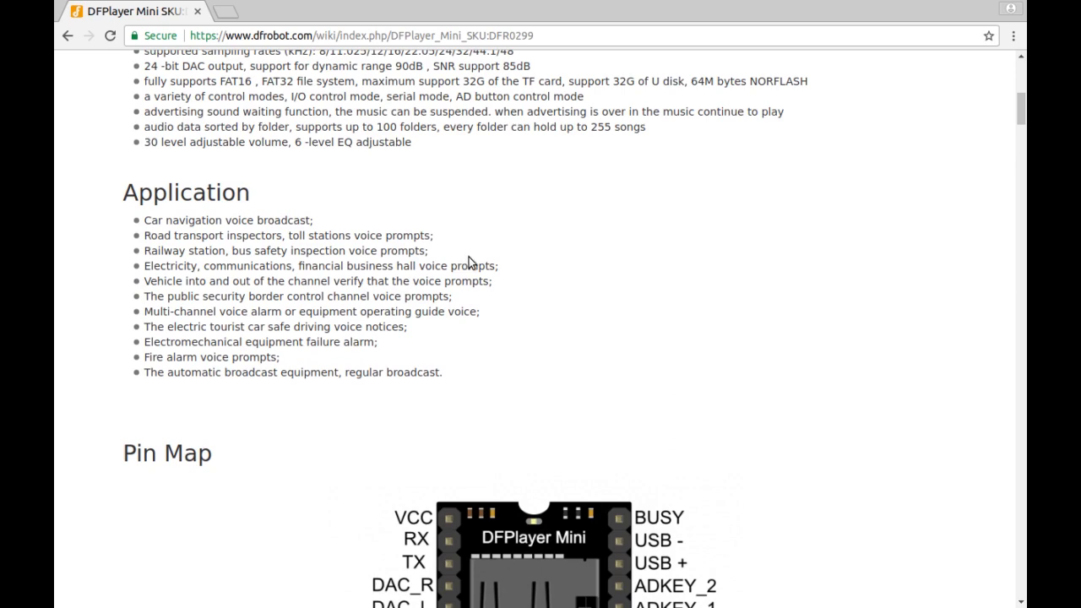
scroll(798, 287, down, 5)
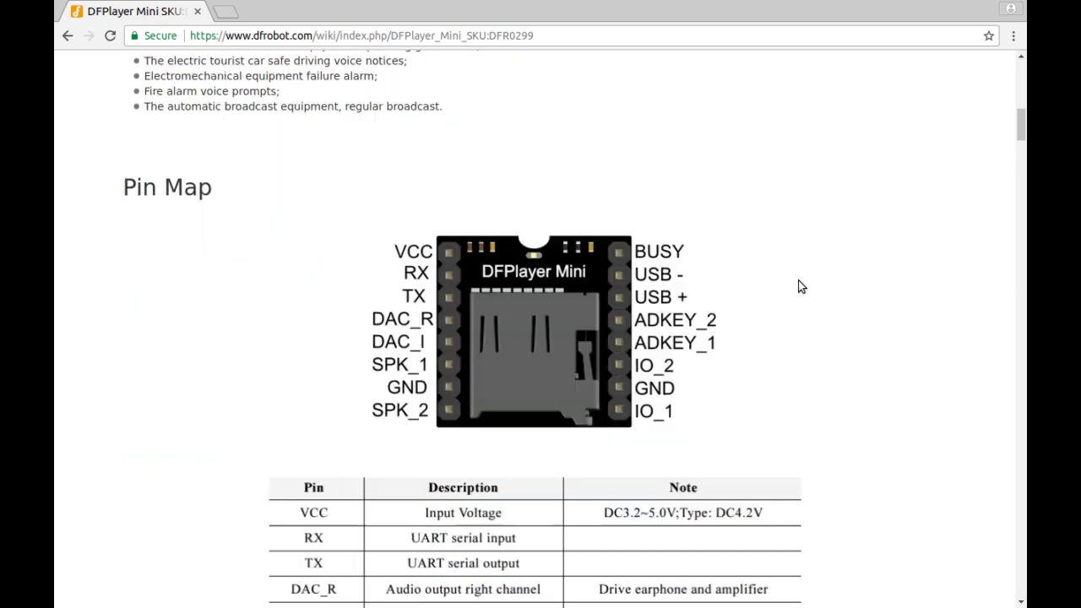
scroll(798, 288, down, 4)
scroll(875, 297, down, 3)
scroll(875, 297, down, 6)
scroll(875, 297, down, 3)
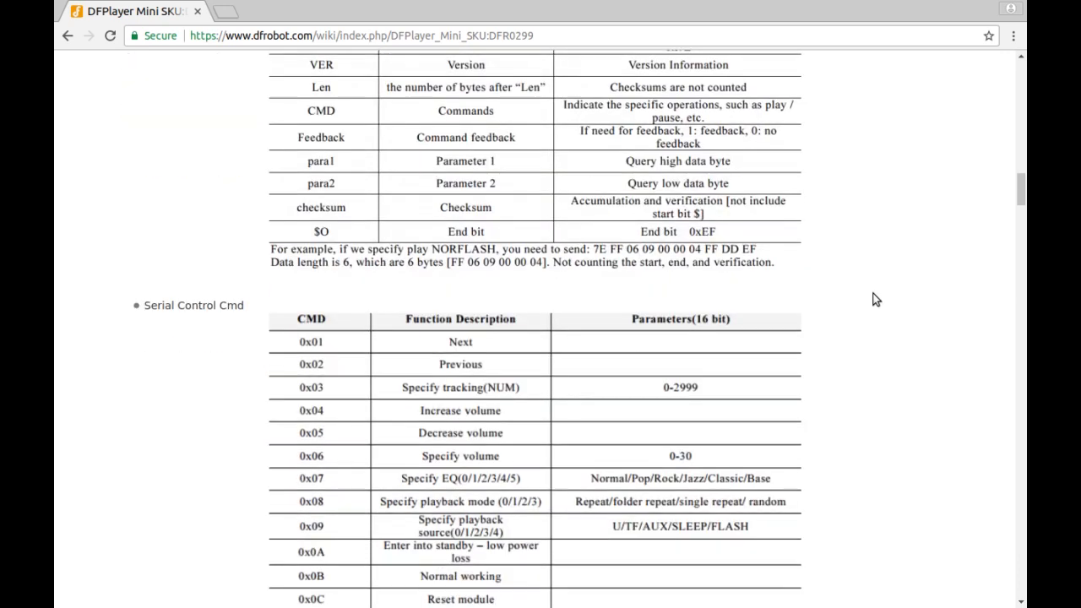
scroll(942, 309, down, 6)
scroll(943, 309, down, 5)
scroll(942, 310, down, 1)
scroll(957, 273, down, 6)
scroll(958, 273, down, 3)
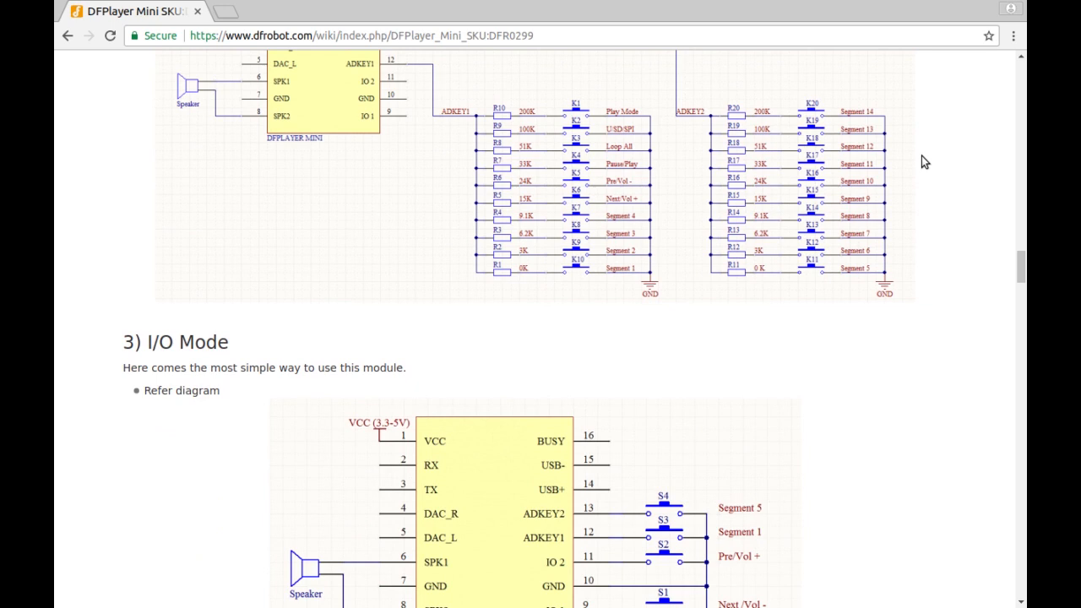
scroll(925, 169, down, 2)
scroll(925, 169, down, 3)
scroll(924, 169, down, 1)
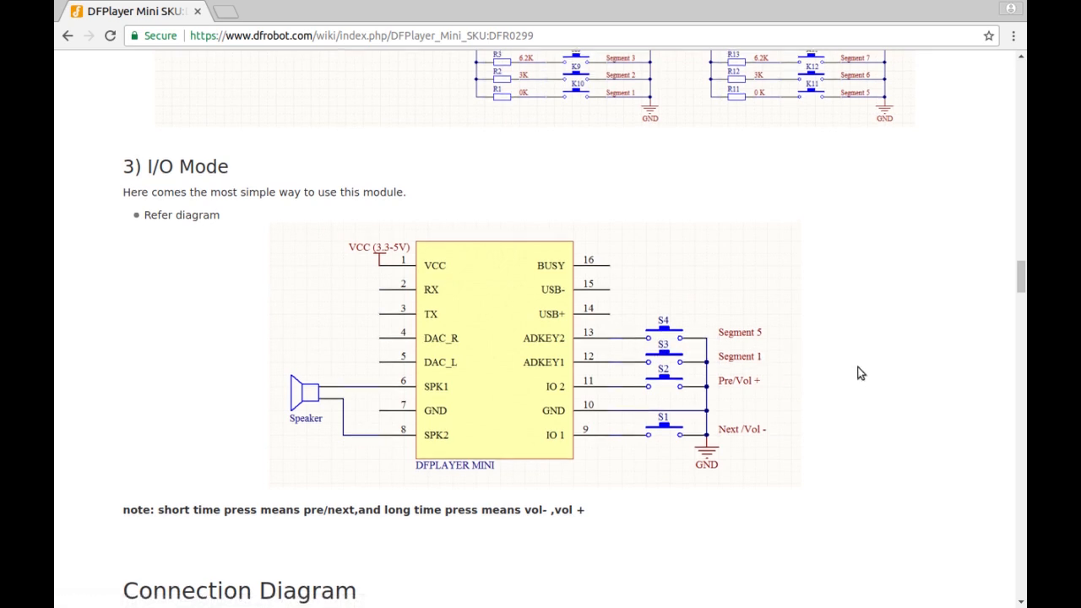
scroll(814, 376, up, 2)
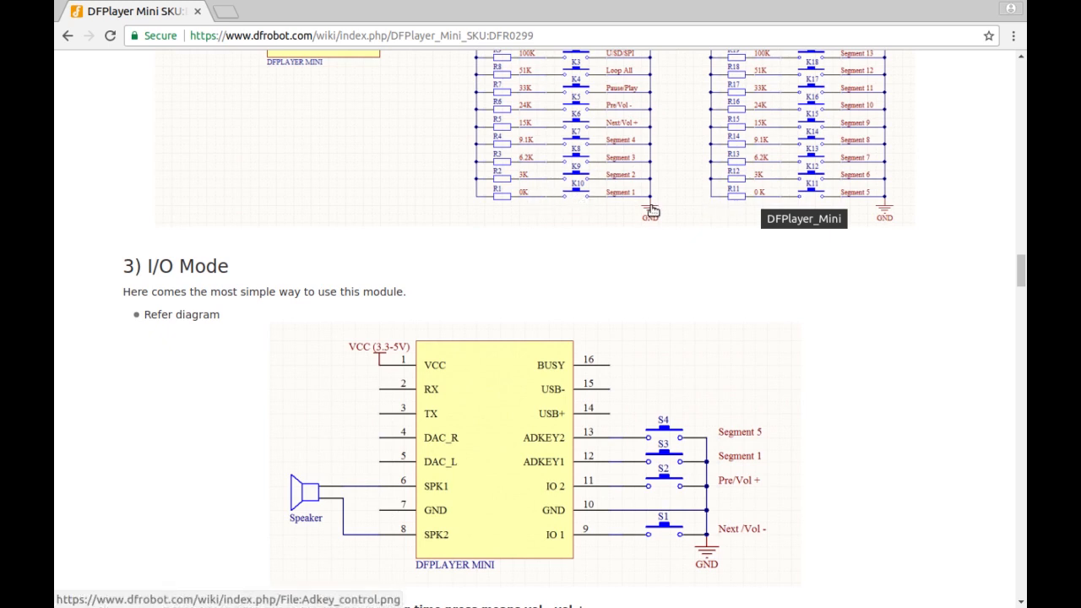
scroll(840, 286, down, 2)
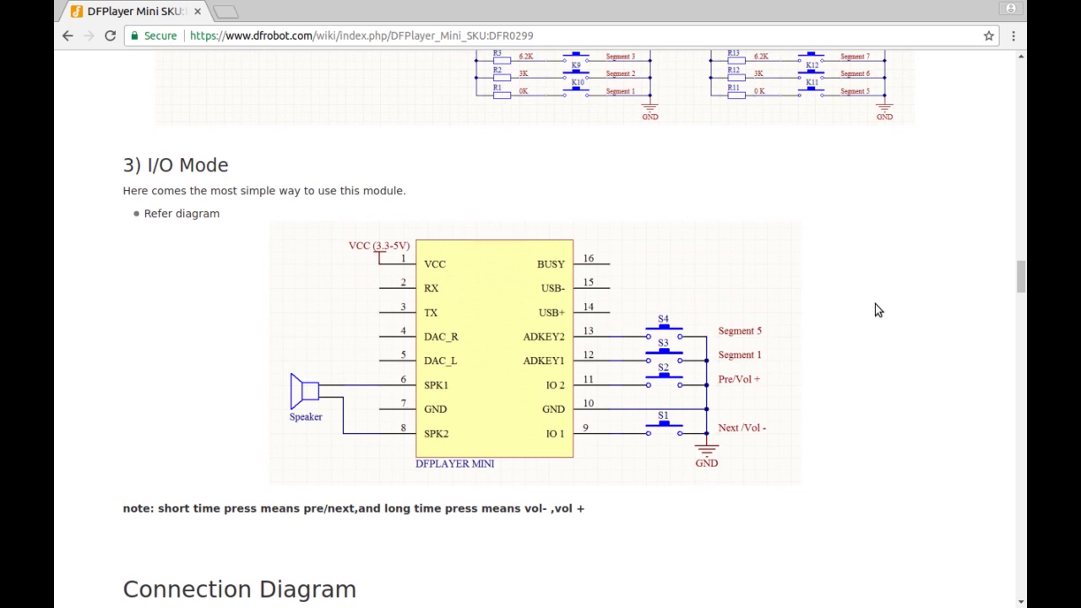
scroll(875, 304, down, 4)
scroll(875, 304, down, 2)
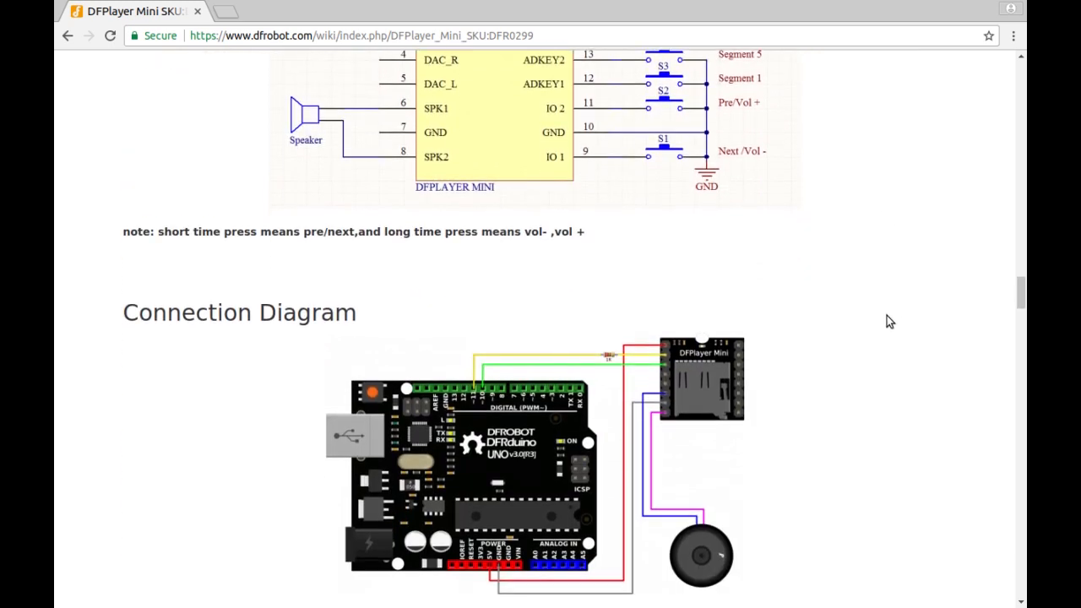
scroll(887, 315, down, 2)
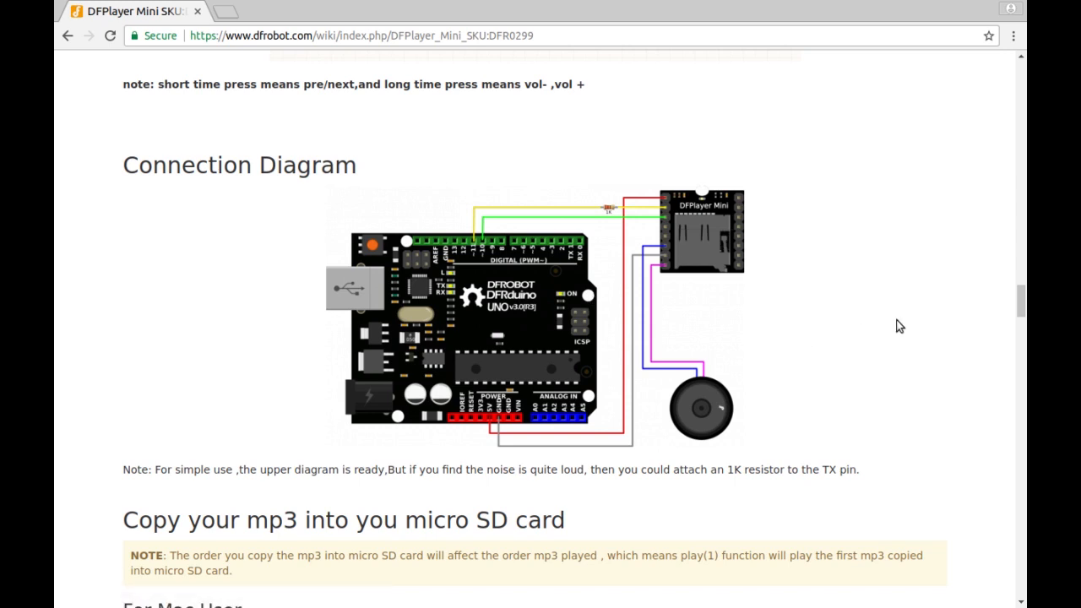
scroll(883, 313, down, 3)
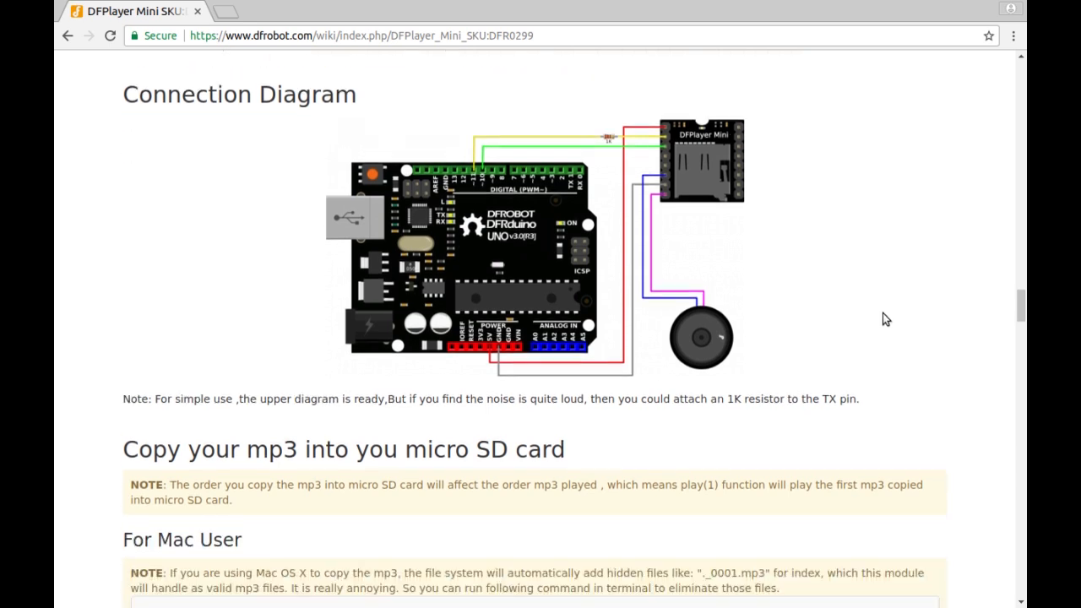
scroll(929, 302, up, 5)
scroll(929, 302, up, 3)
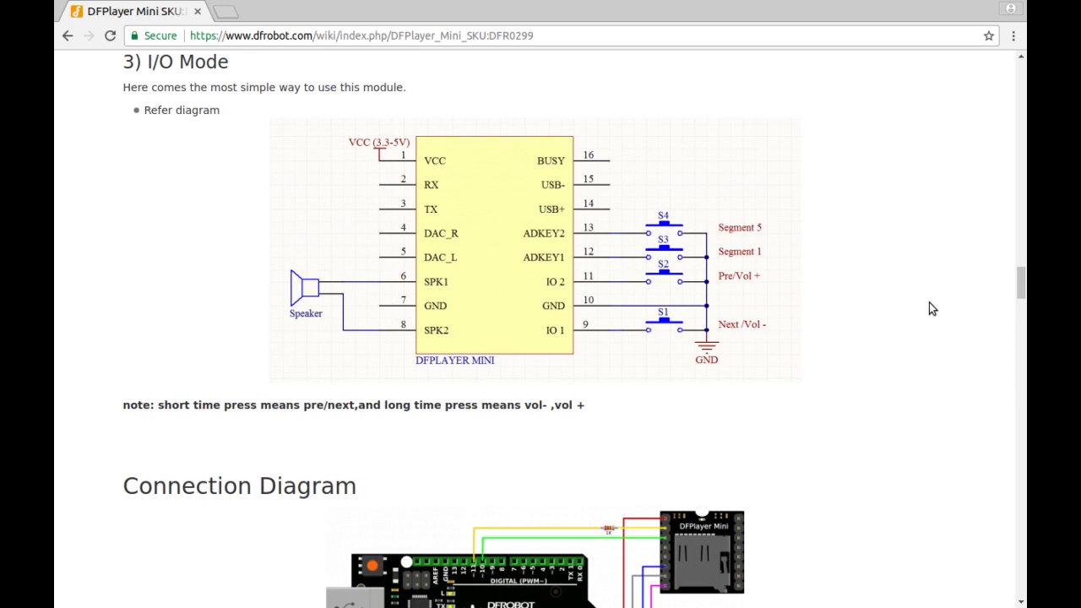
scroll(929, 302, up, 3)
scroll(929, 302, up, 5)
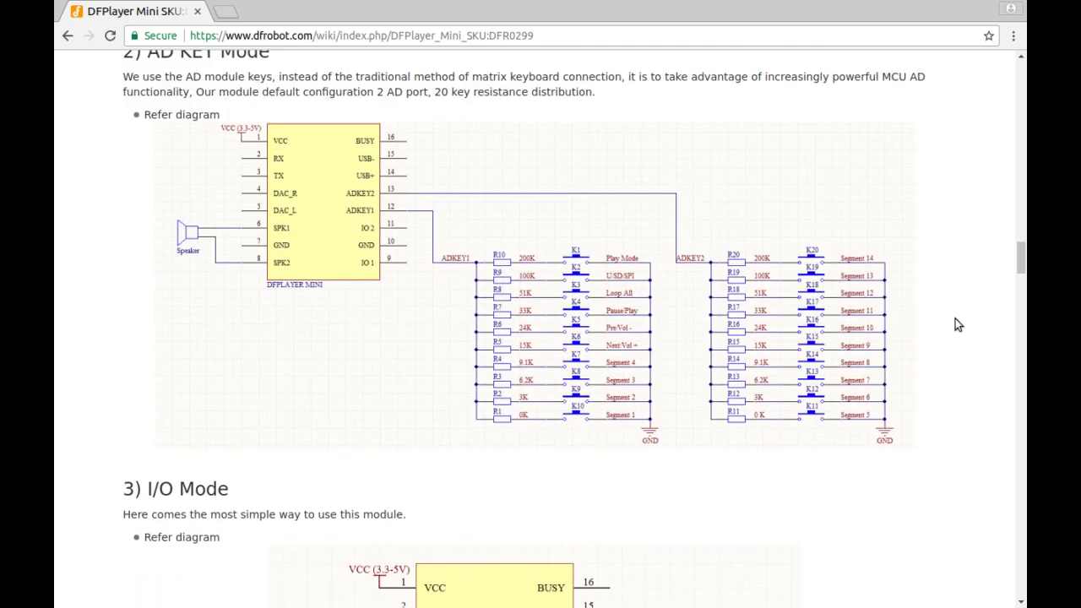
scroll(935, 321, down, 5)
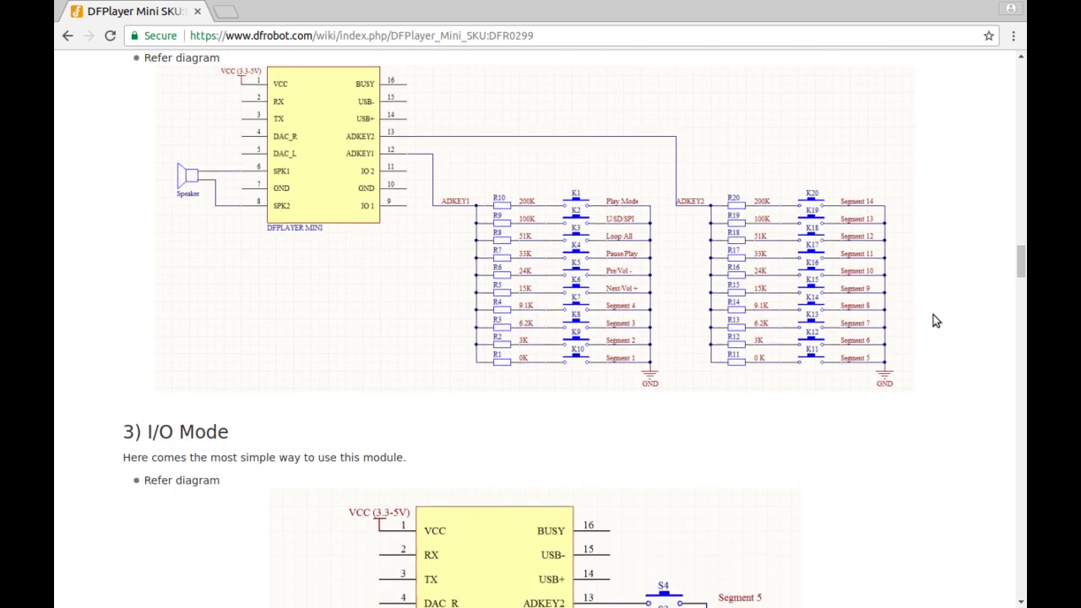
scroll(936, 320, down, 4)
scroll(935, 320, down, 1)
scroll(936, 320, down, 10)
scroll(936, 321, down, 3)
scroll(936, 320, down, 2)
scroll(935, 320, down, 1)
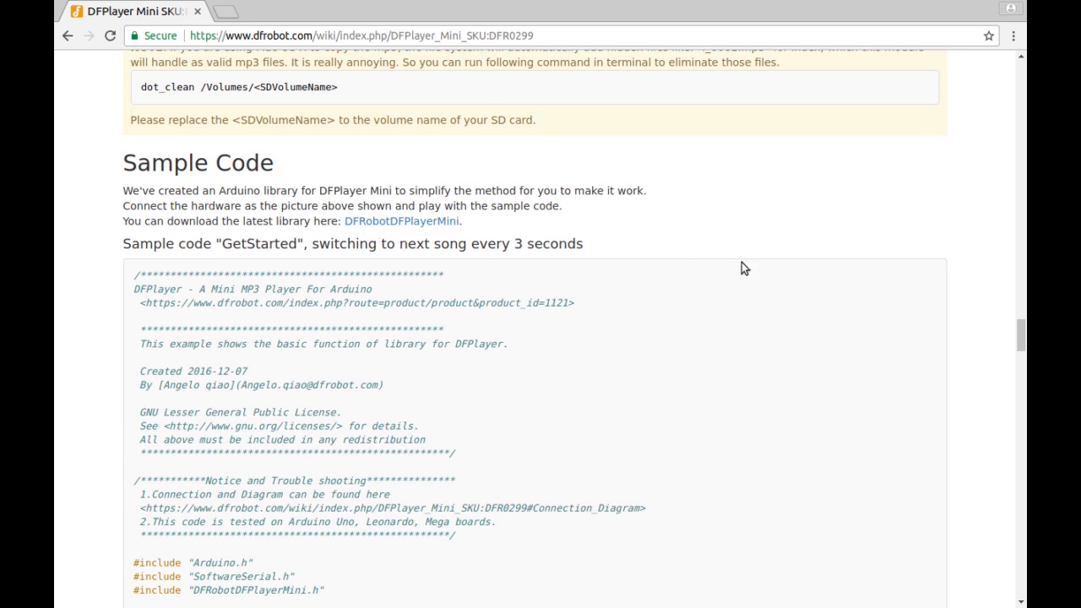
scroll(741, 261, down, 2)
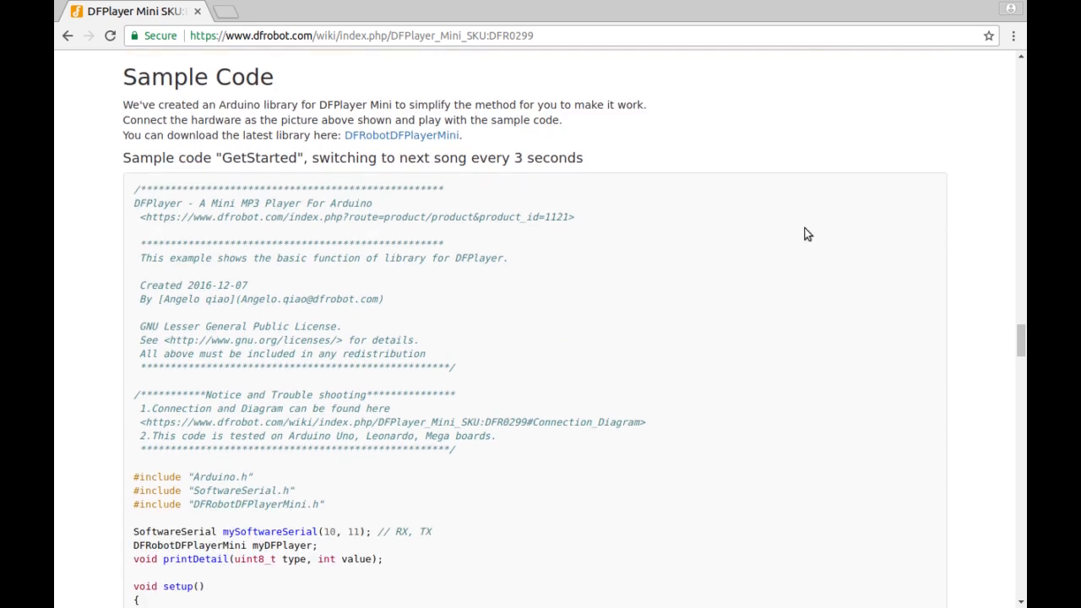
scroll(806, 234, down, 3)
scroll(807, 233, down, 3)
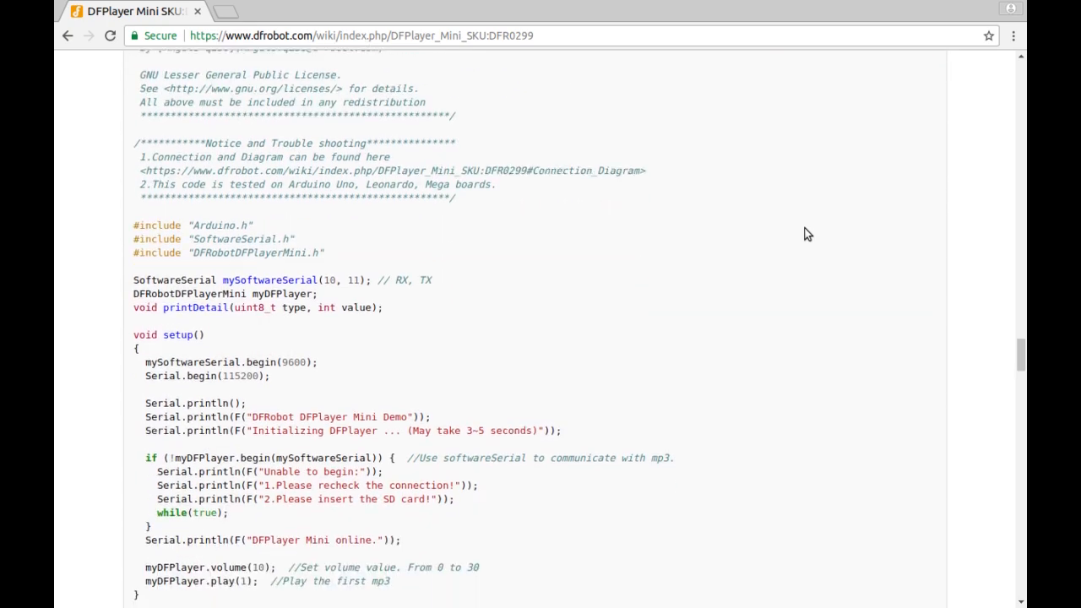
scroll(807, 233, down, 3)
scroll(806, 234, down, 3)
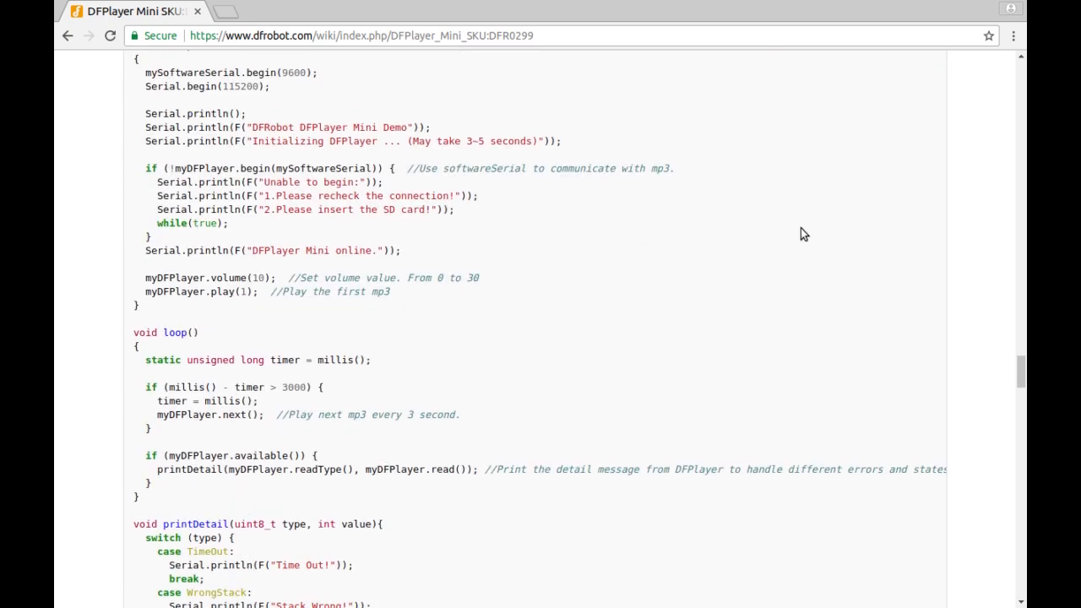
scroll(777, 233, down, 3)
scroll(777, 234, down, 3)
scroll(777, 234, down, 5)
scroll(777, 234, down, 3)
scroll(776, 234, up, 2)
scroll(777, 234, up, 4)
scroll(777, 234, up, 4)
scroll(777, 234, up, 2)
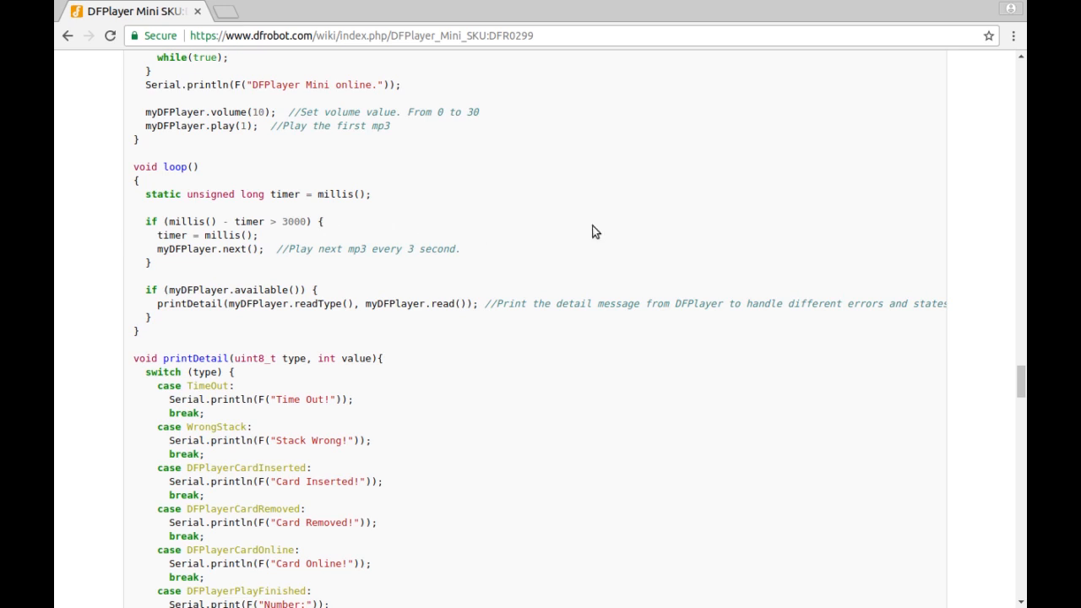
scroll(594, 230, down, 5)
scroll(594, 230, down, 3)
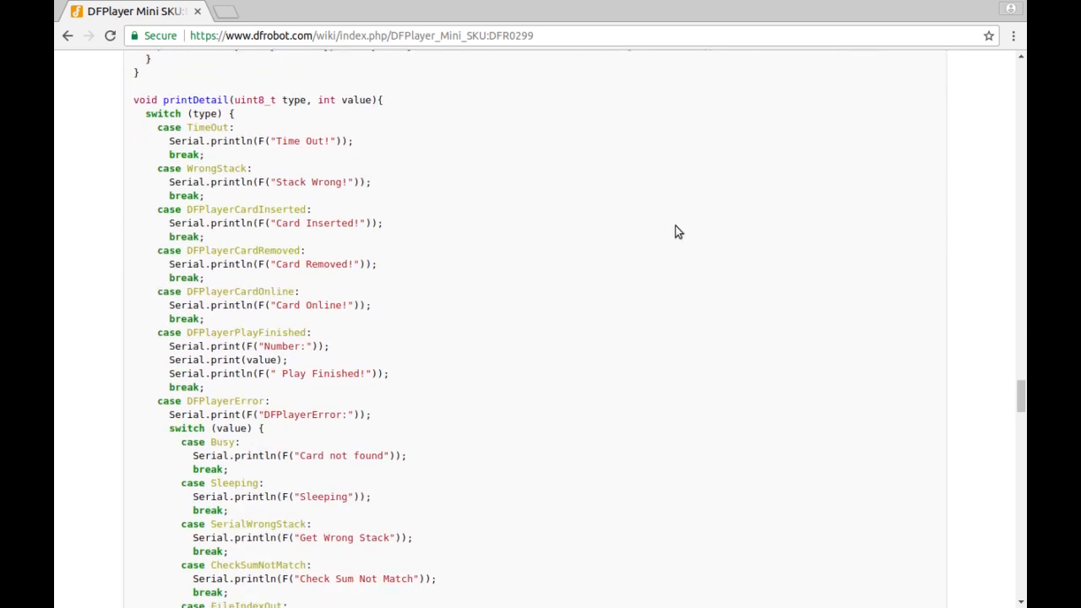
scroll(677, 230, down, 5)
scroll(678, 230, down, 3)
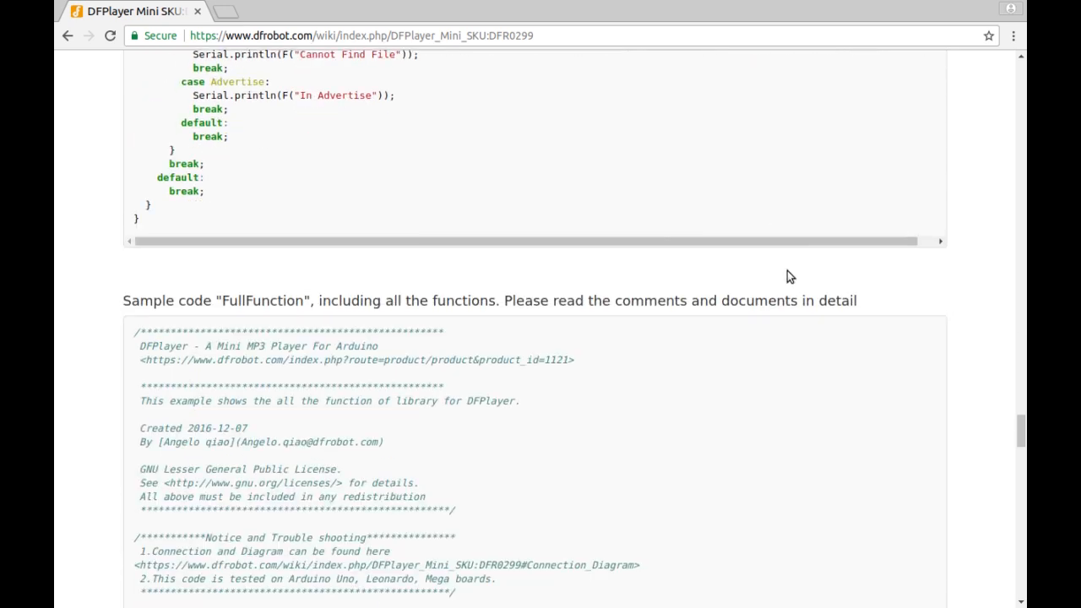
scroll(859, 261, down, 3)
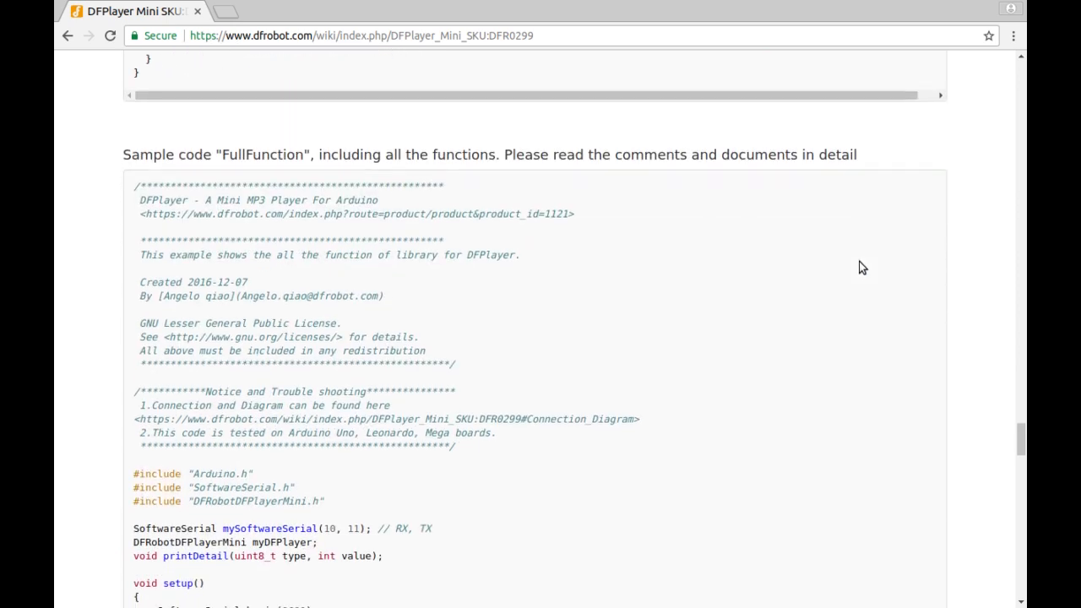
scroll(859, 261, down, 1)
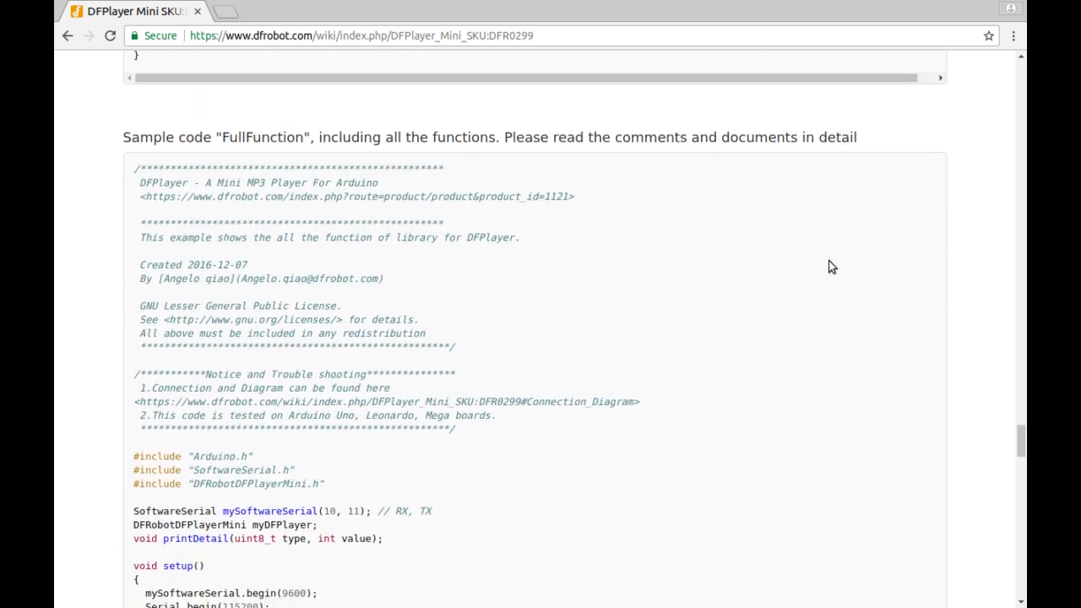
scroll(828, 260, down, 2)
scroll(828, 260, down, 2)
scroll(829, 260, down, 1)
scroll(828, 260, down, 2)
scroll(828, 260, down, 1)
scroll(829, 261, down, 1)
scroll(829, 260, down, 2)
scroll(829, 260, down, 3)
scroll(828, 260, down, 1)
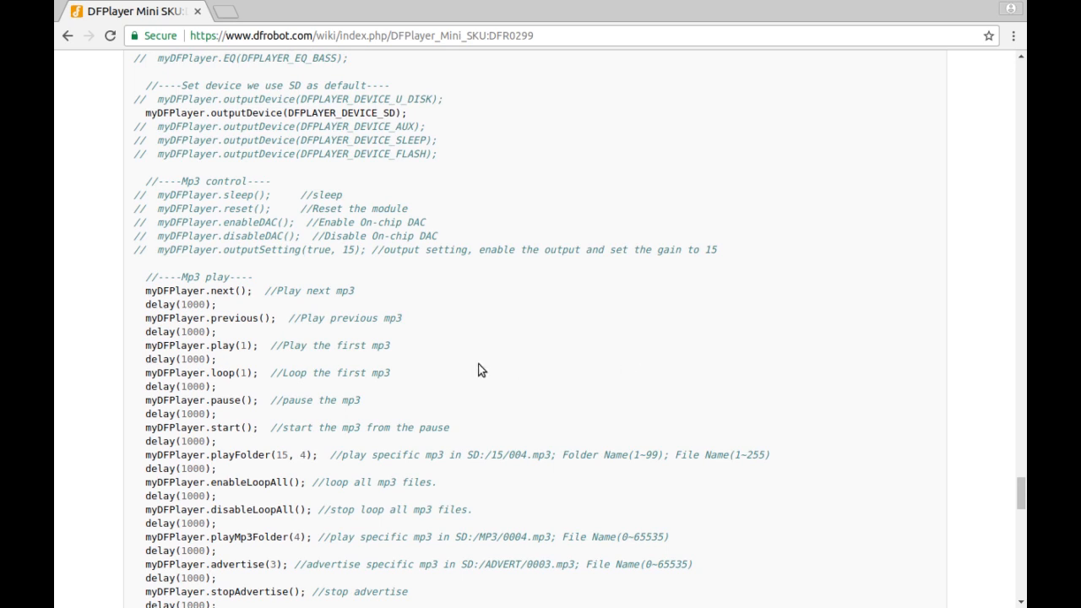
scroll(581, 339, down, 1)
scroll(581, 339, down, 2)
scroll(281, 367, down, 1)
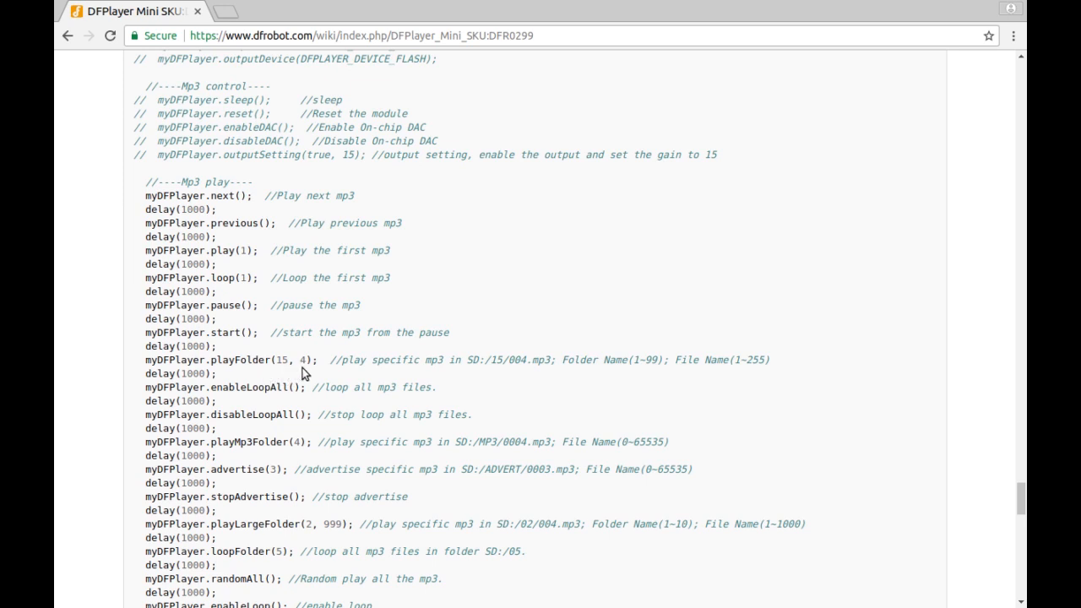
scroll(716, 317, up, 5)
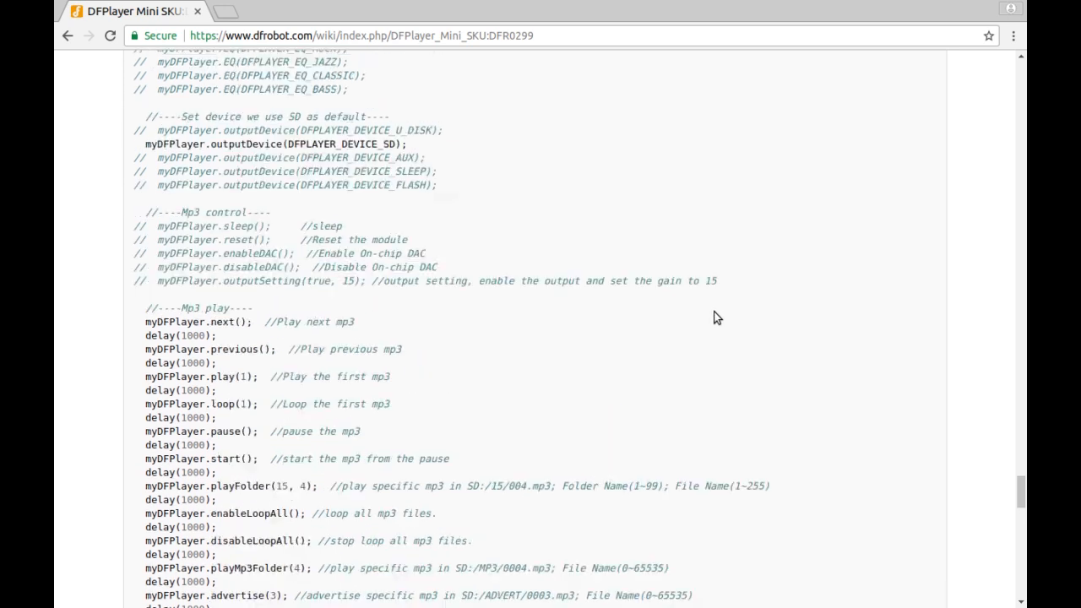
scroll(716, 317, up, 5)
scroll(716, 318, up, 5)
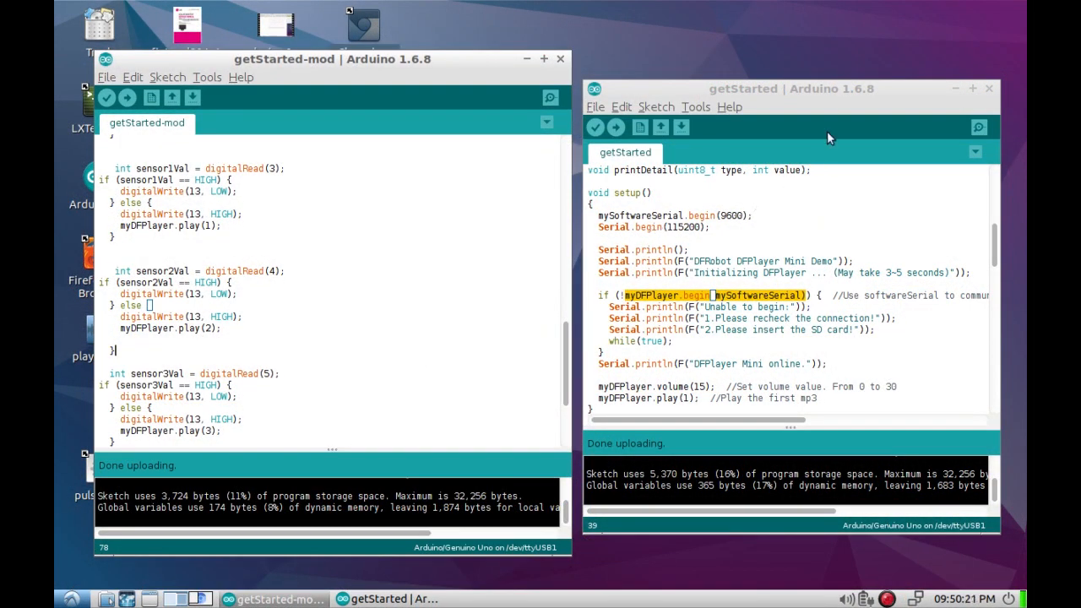
click(816, 93)
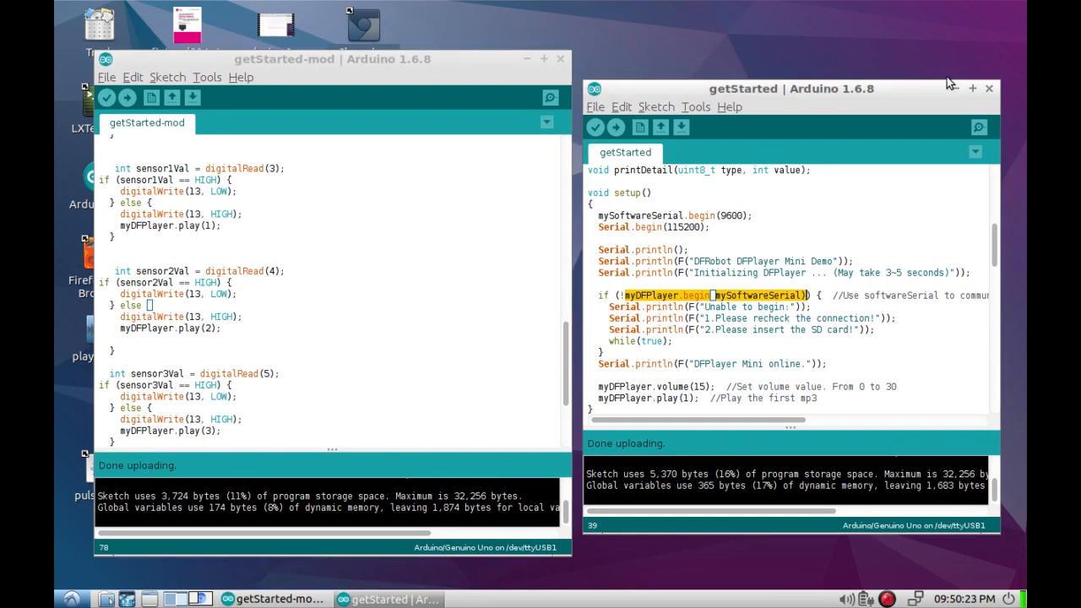
click(972, 88)
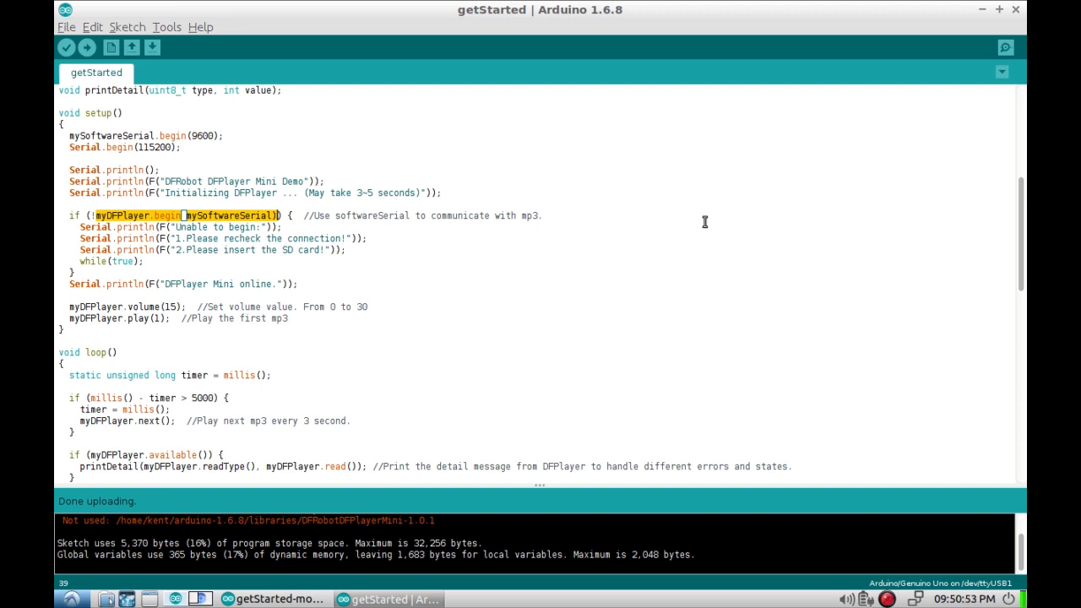
click(731, 226)
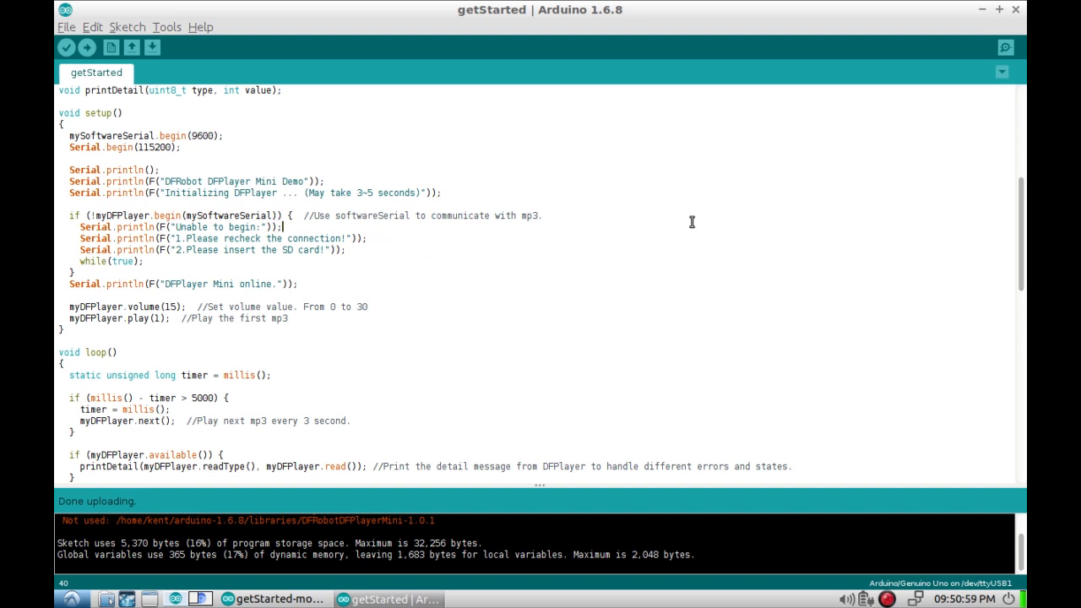
scroll(691, 223, down, 2)
scroll(691, 222, down, 1)
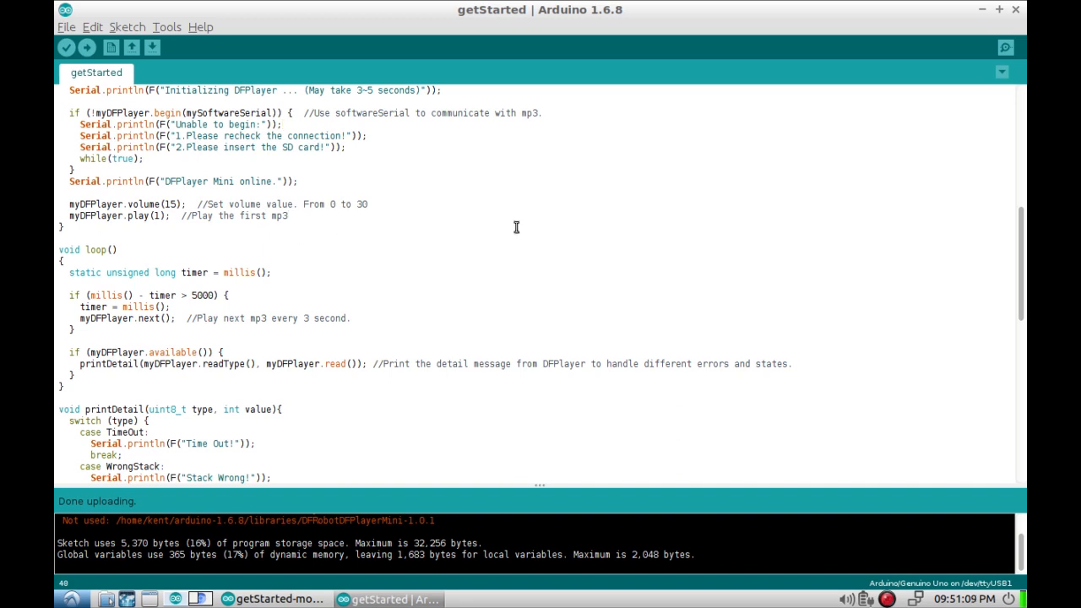
scroll(557, 229, down, 3)
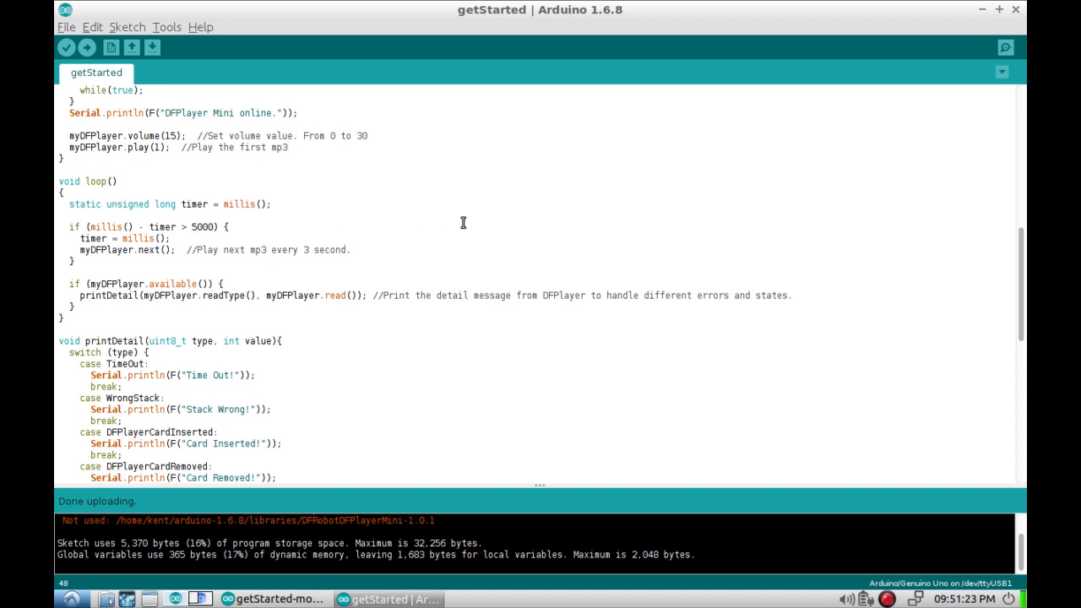
scroll(530, 226, down, 4)
scroll(530, 226, down, 4)
scroll(530, 227, down, 3)
scroll(530, 226, down, 1)
scroll(531, 226, down, 1)
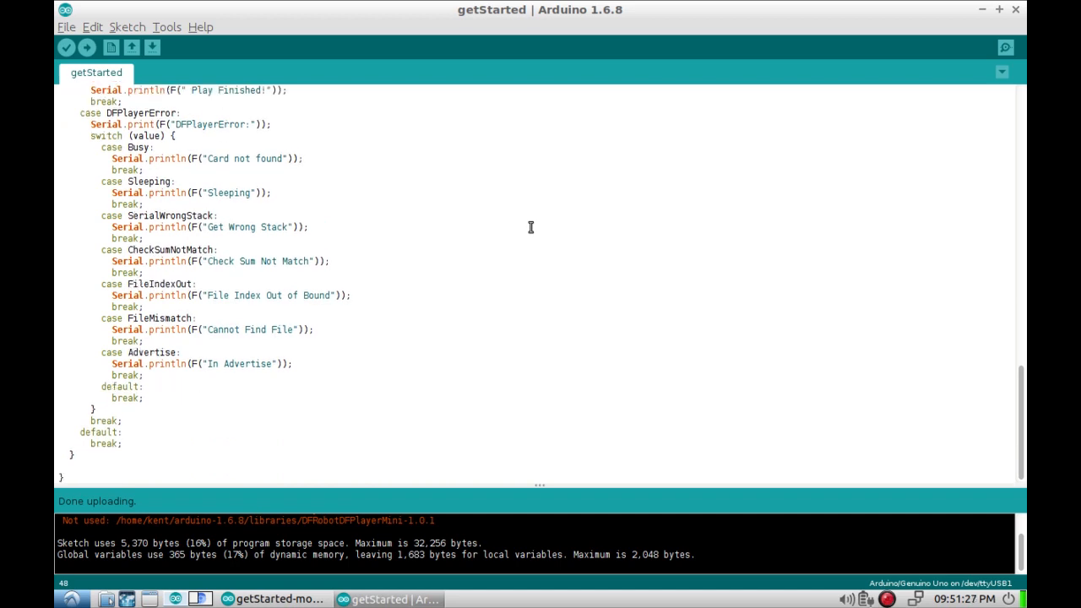
scroll(530, 226, up, 3)
scroll(530, 226, up, 5)
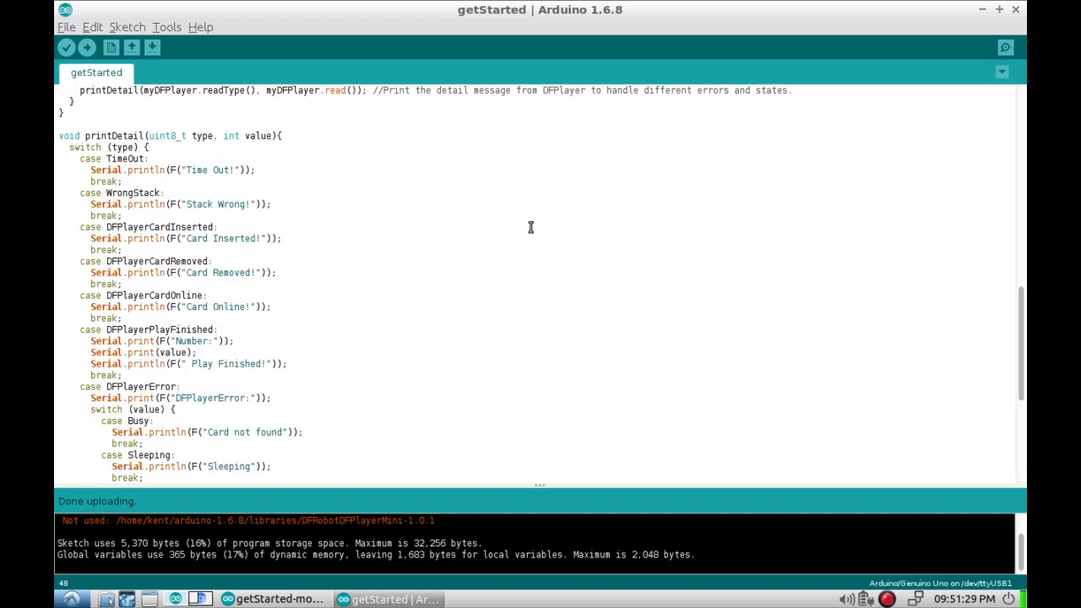
Dismiss getStarted and view the getStarted-mod button sketch full screen, caret at the first digitalWrite(13, LOW)
click(1017, 12)
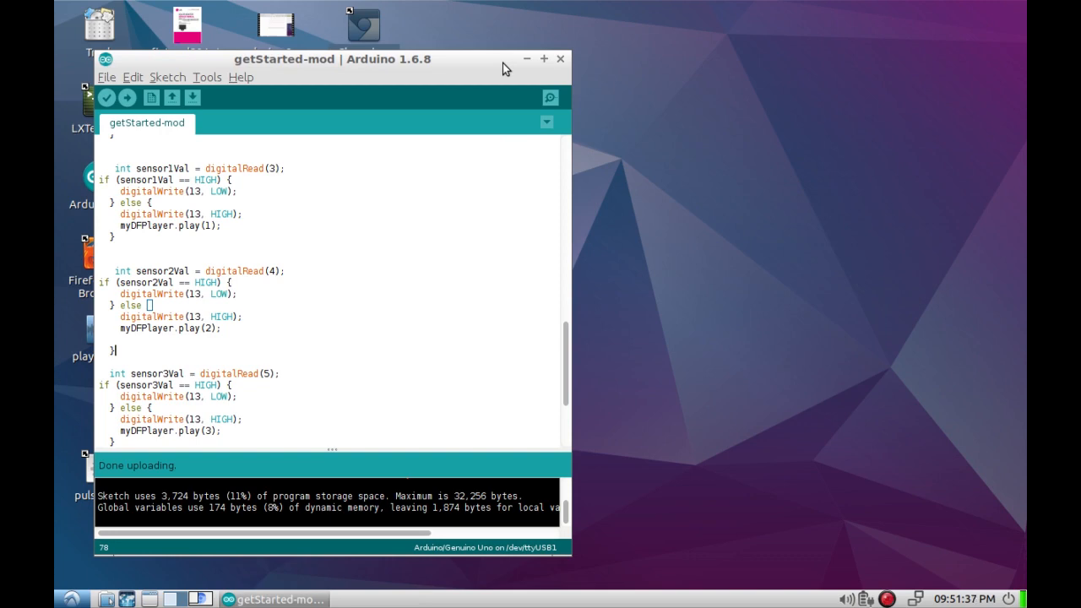
click(544, 59)
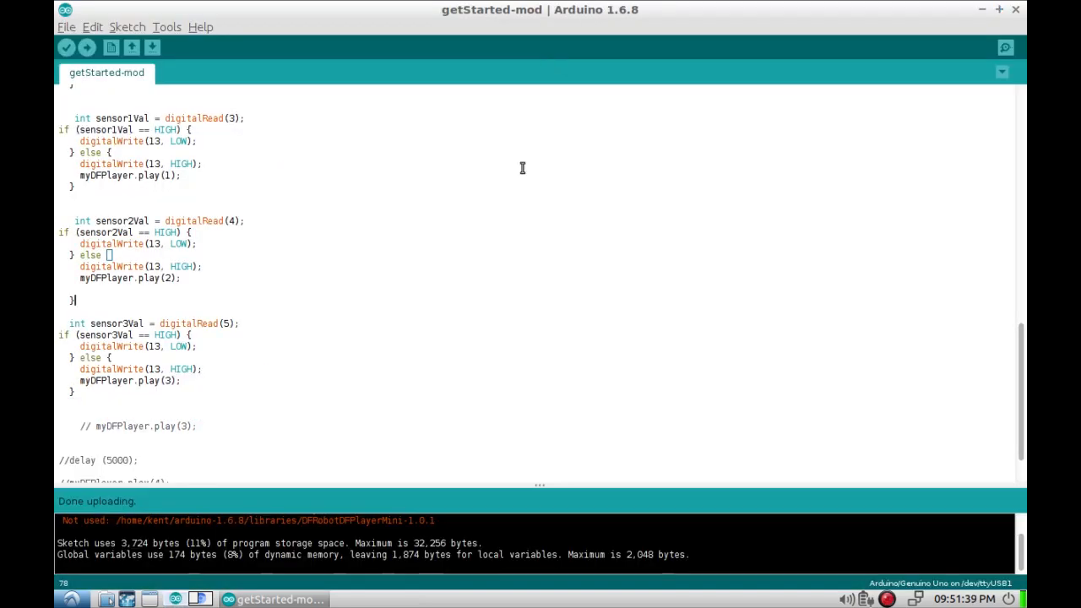
scroll(524, 168, up, 5)
scroll(537, 168, up, 2)
scroll(601, 167, up, 3)
scroll(601, 167, up, 3)
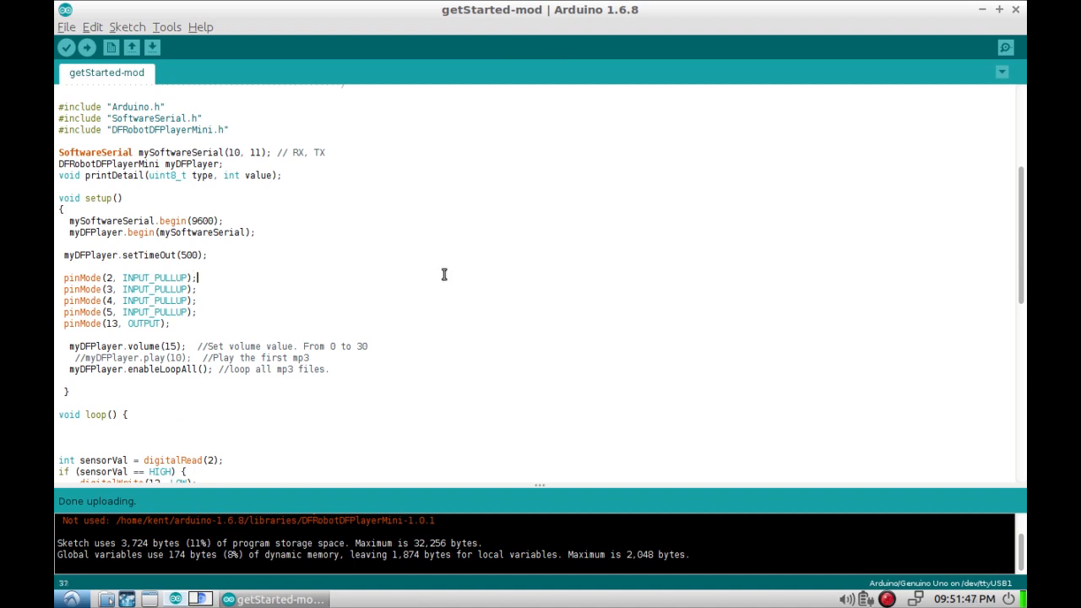
scroll(486, 266, down, 1)
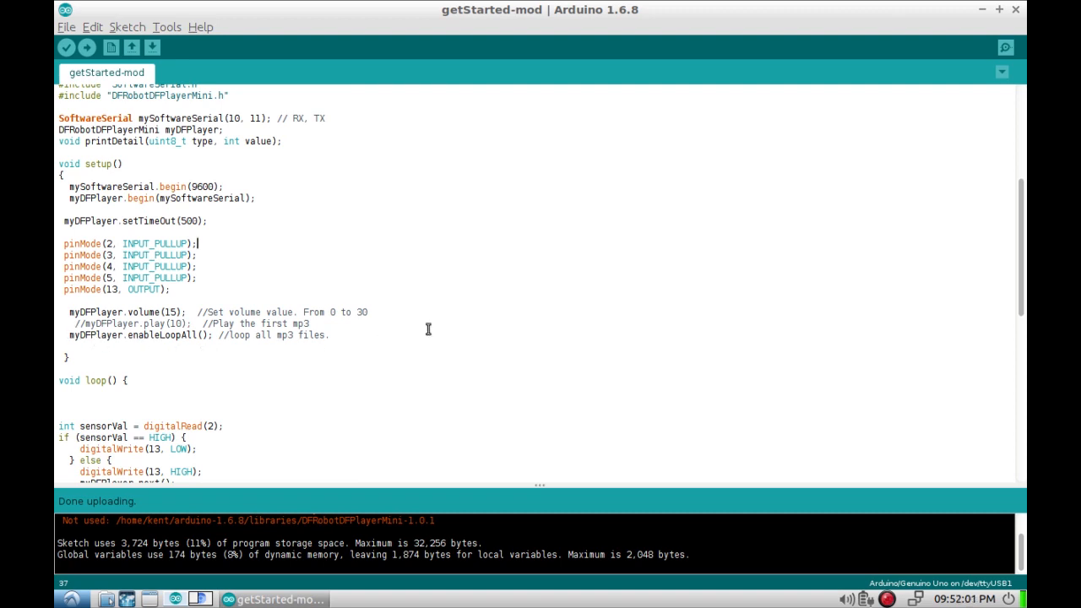
scroll(471, 320, down, 3)
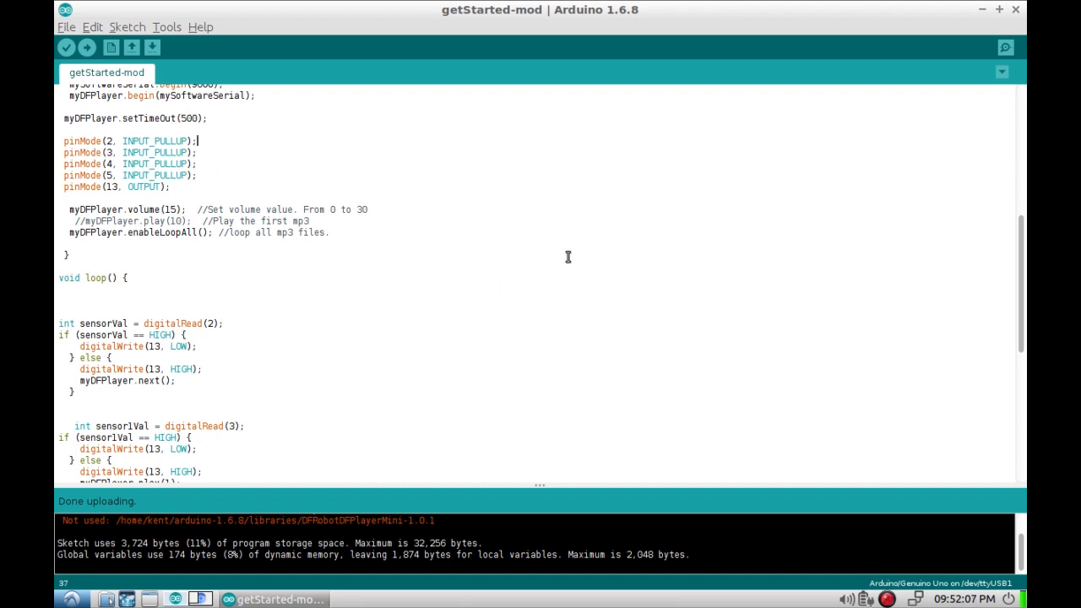
scroll(567, 257, down, 2)
scroll(567, 256, down, 2)
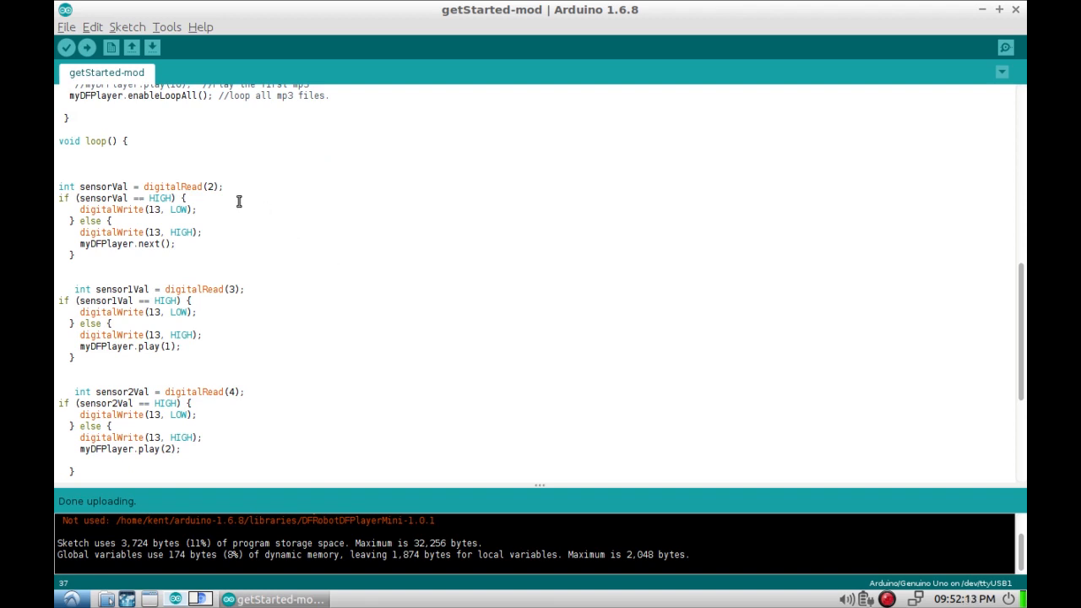
scroll(291, 325, down, 3)
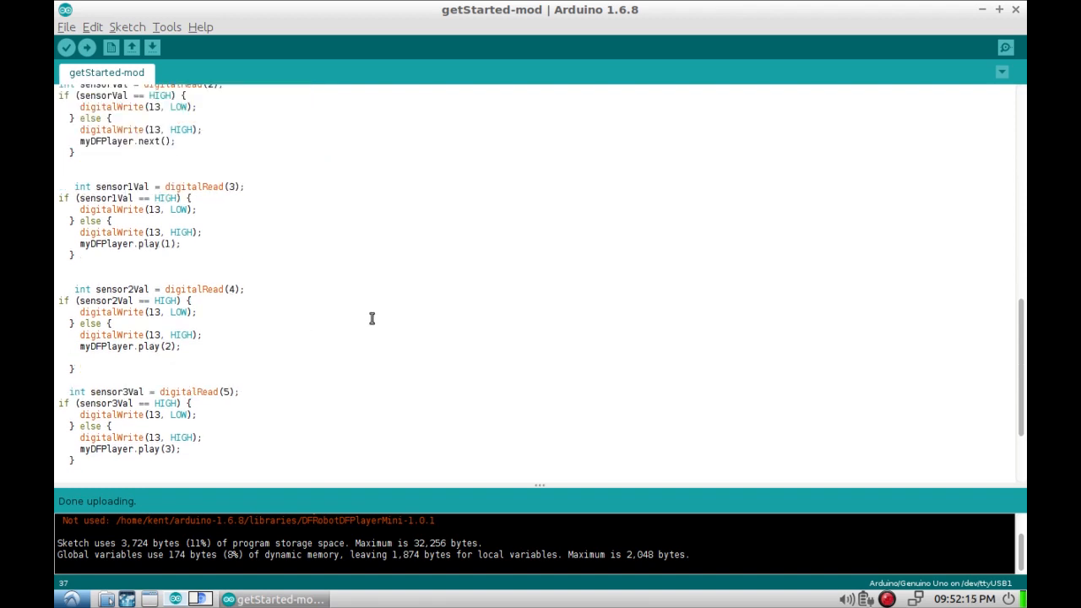
scroll(371, 317, down, 1)
scroll(372, 317, up, 3)
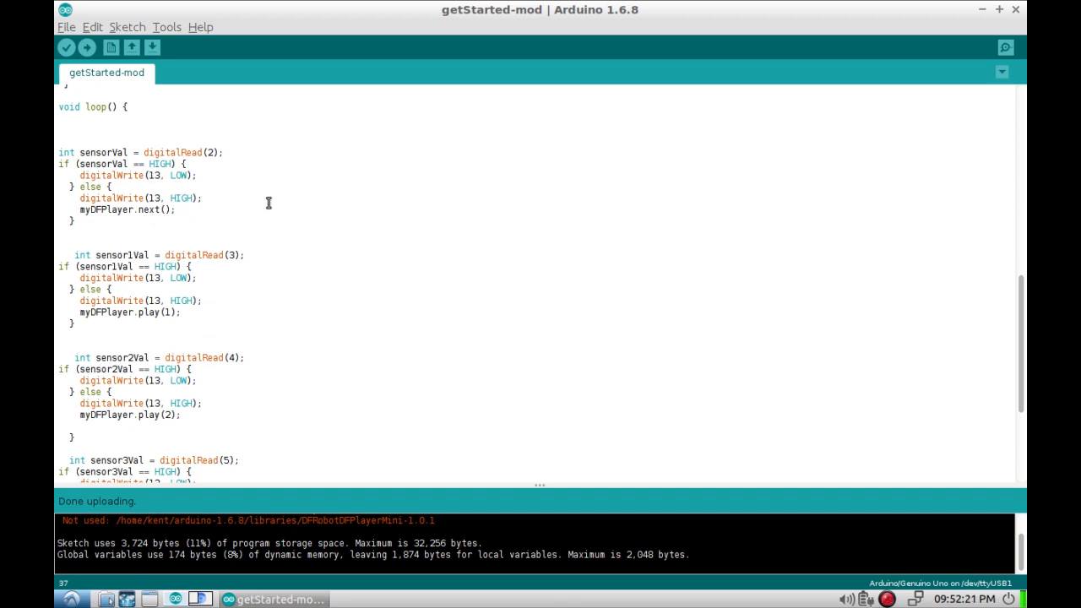
scroll(351, 179, down, 1)
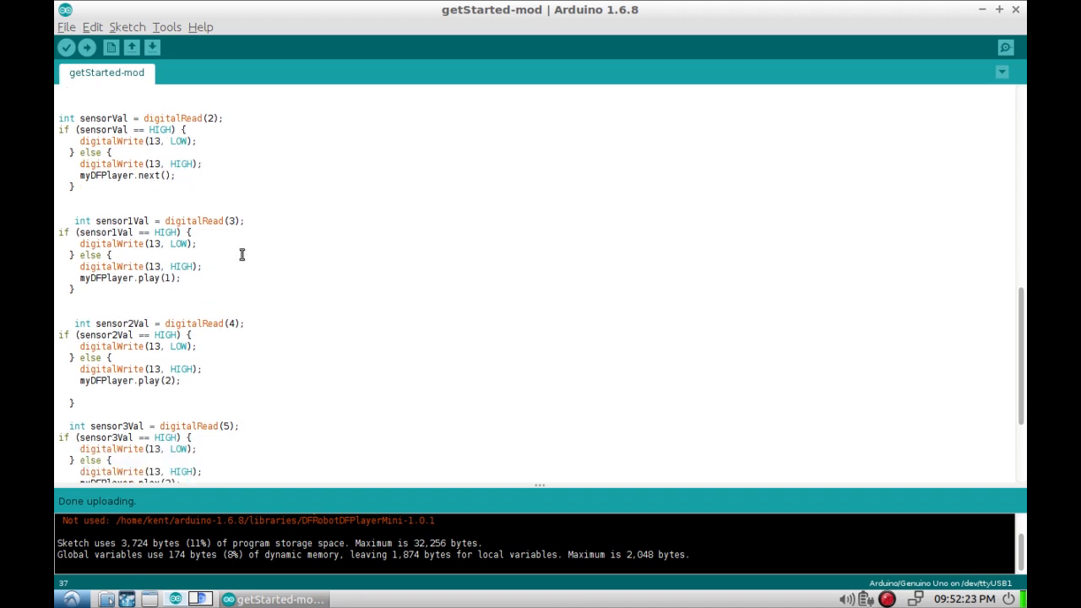
scroll(294, 260, down, 3)
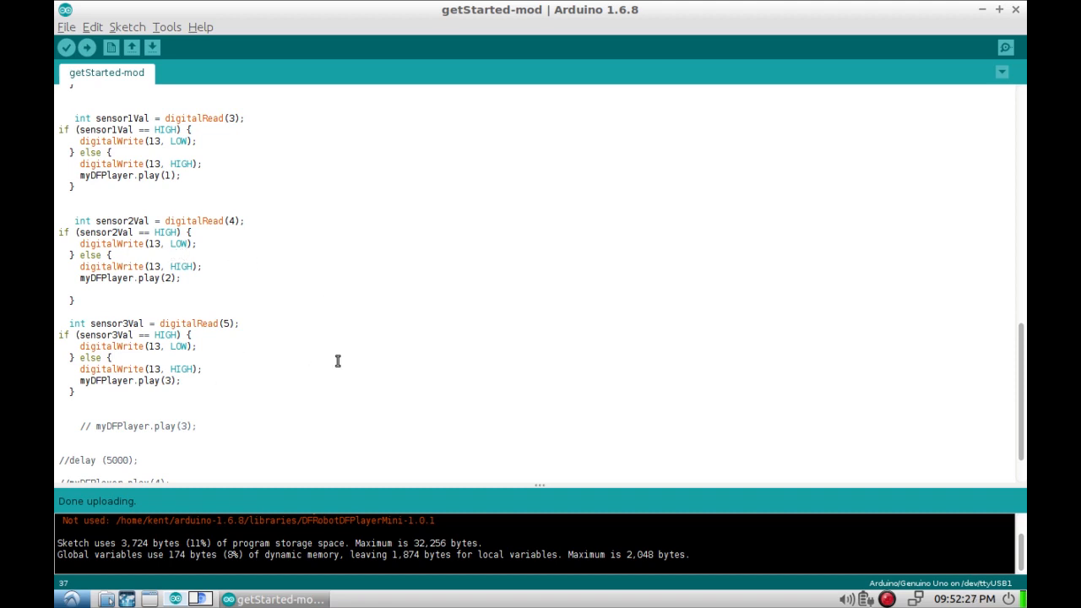
scroll(393, 361, down, 2)
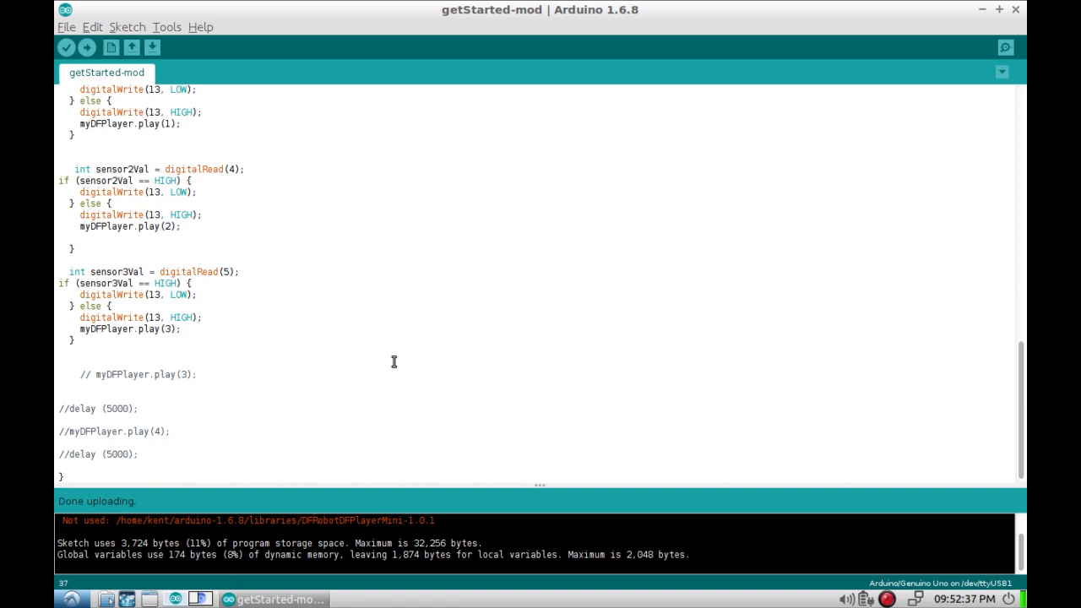
scroll(393, 362, up, 5)
scroll(393, 361, up, 5)
scroll(393, 362, up, 3)
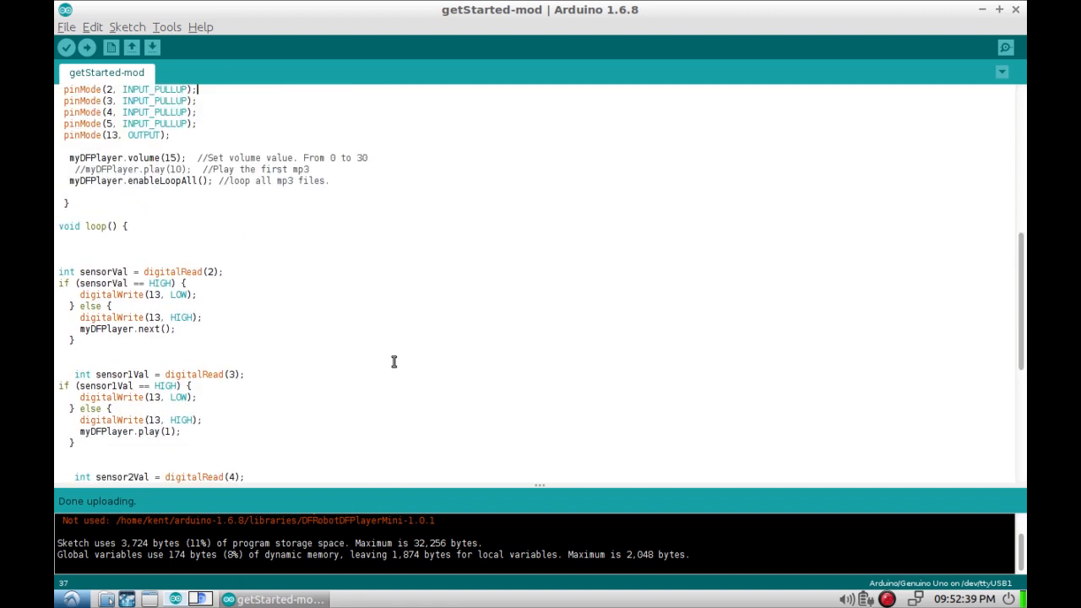
click(565, 293)
scroll(565, 293, down, 4)
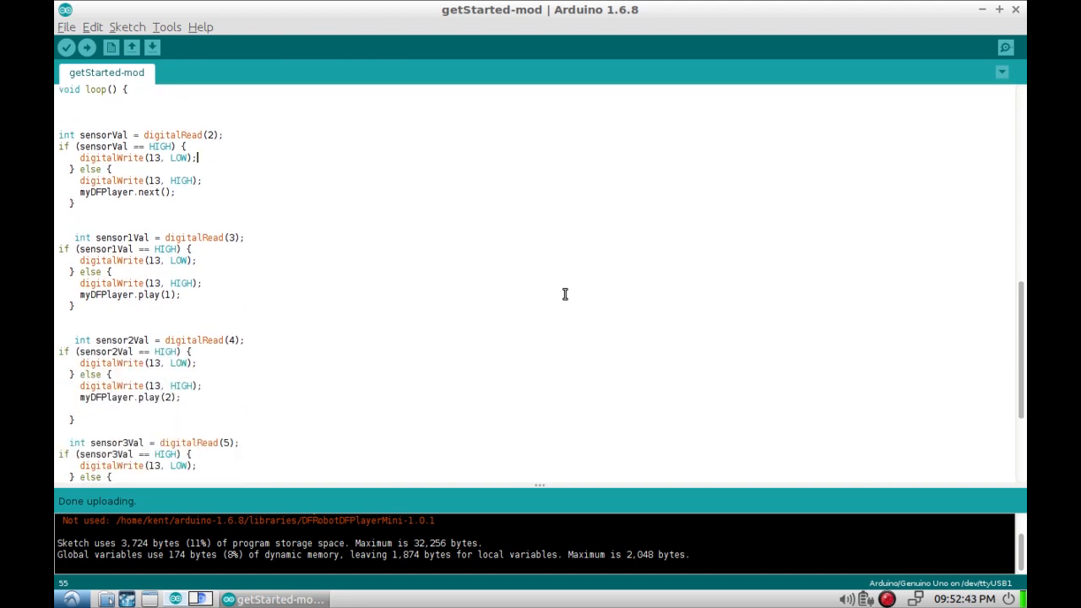
scroll(602, 292, down, 3)
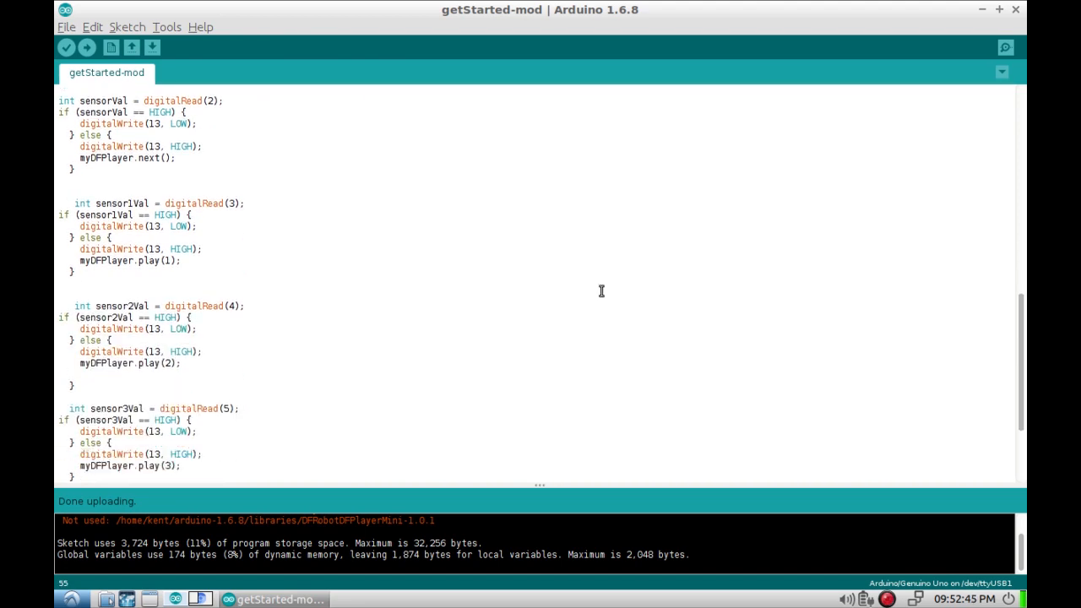
scroll(601, 292, down, 3)
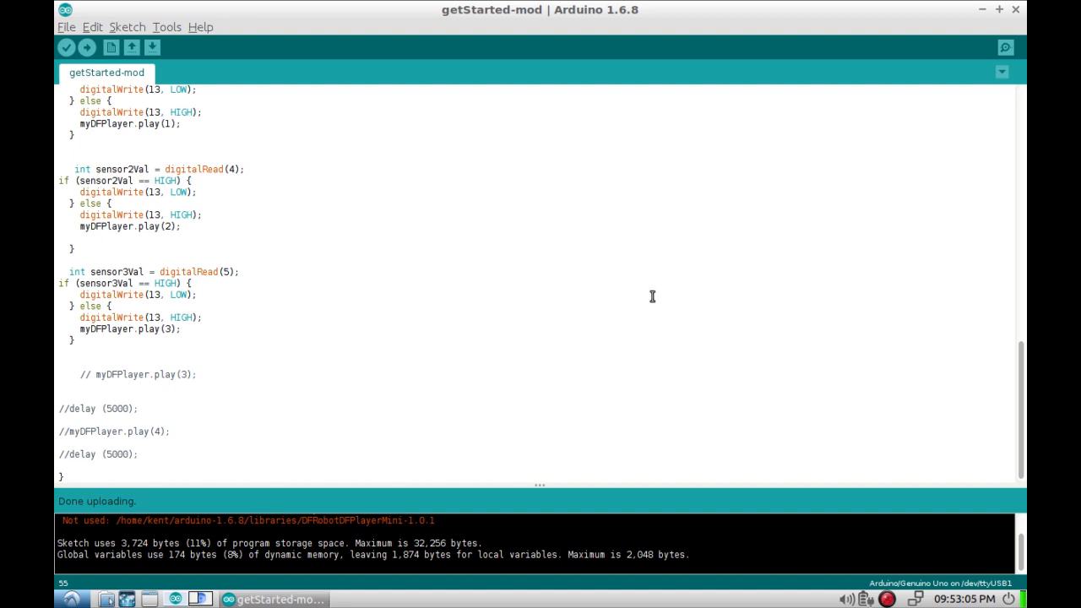
scroll(652, 297, up, 3)
scroll(780, 274, up, 3)
scroll(780, 274, up, 5)
scroll(605, 305, up, 5)
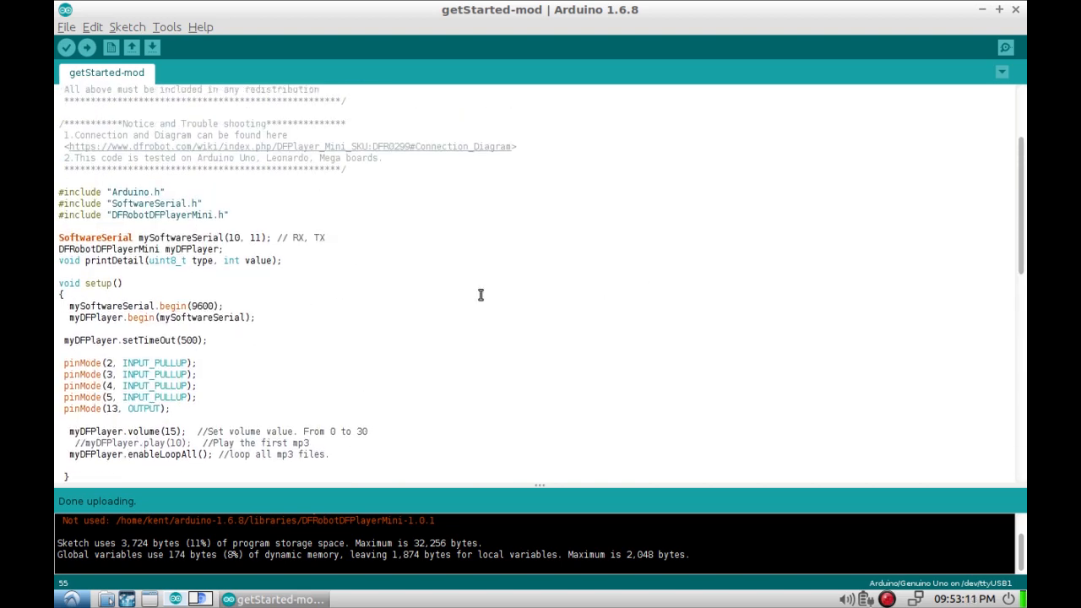